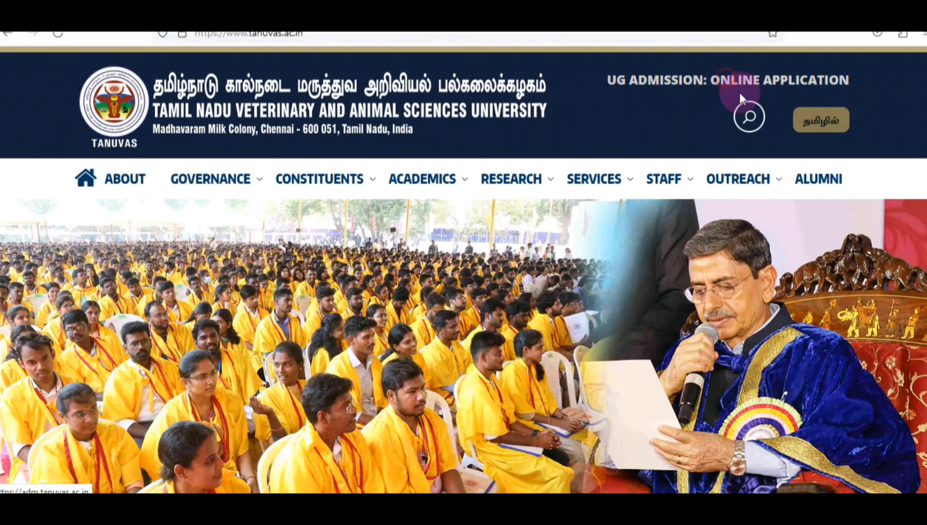
Go from UG Admission: Online Application through Undergraduate Admission to the Tamil Nadu State Candidates page
click(739, 93)
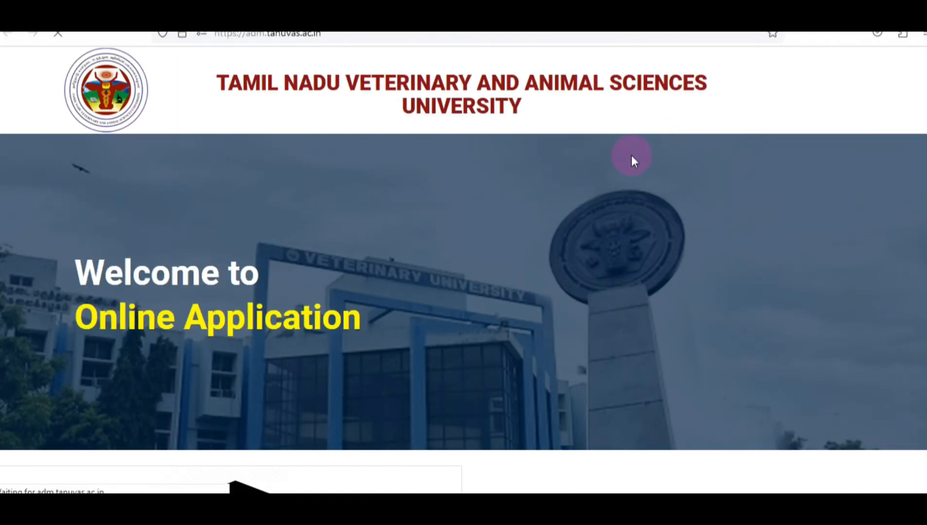
scroll(567, 174, down, 1)
scroll(567, 174, down, 5)
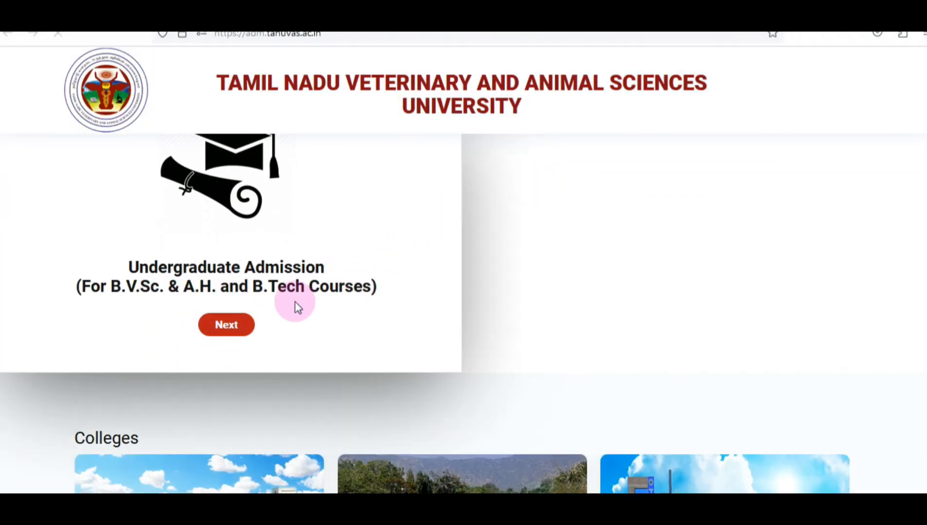
click(235, 324)
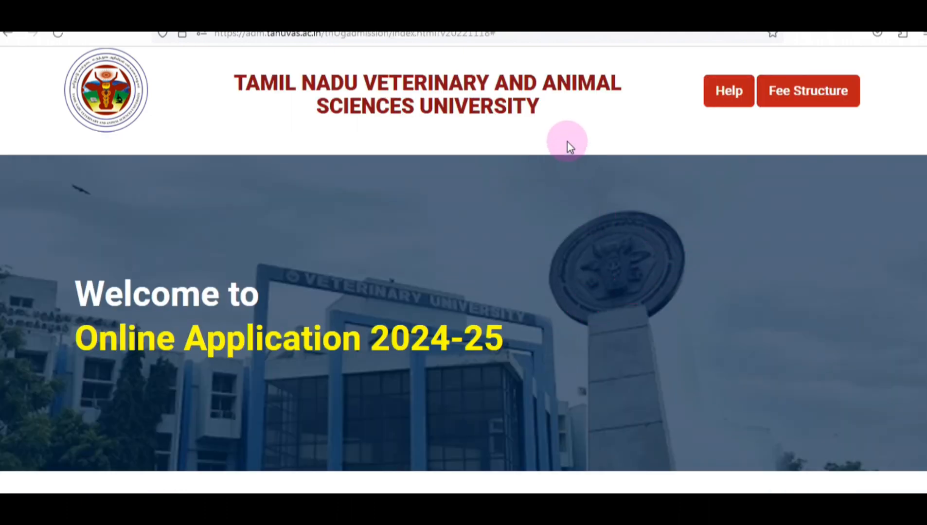
scroll(567, 141, down, 6)
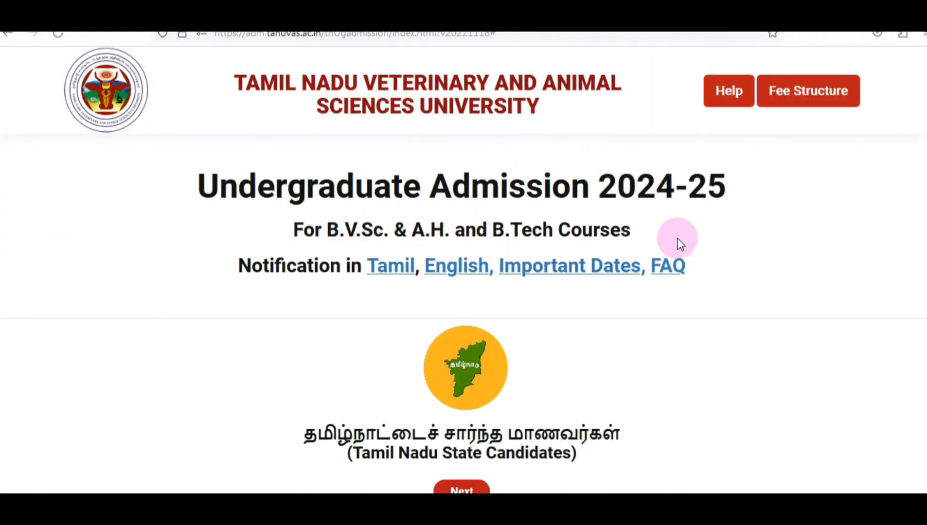
scroll(708, 248, down, 3)
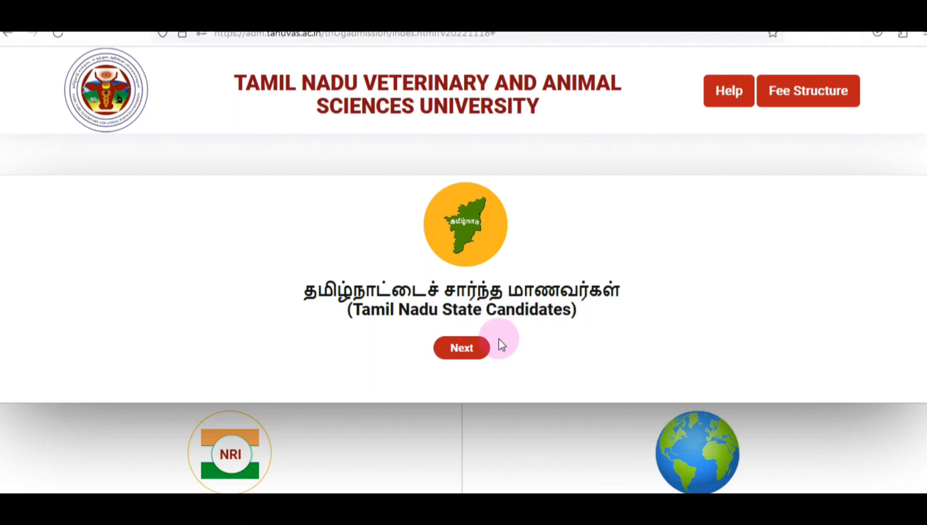
click(462, 348)
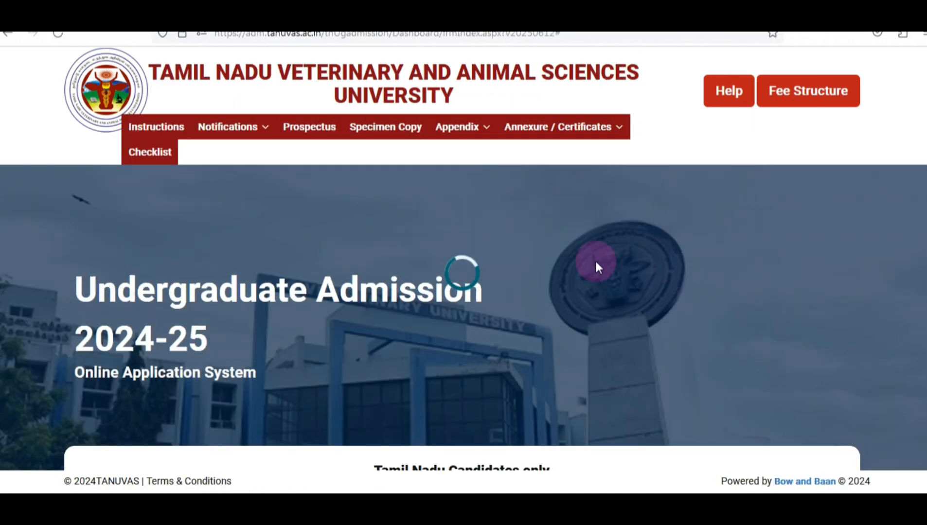
scroll(535, 266, down, 5)
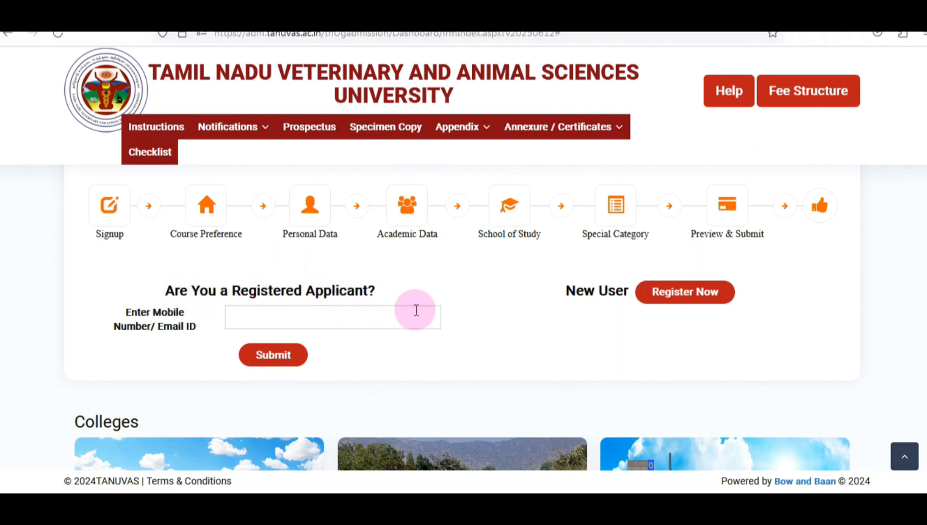
Start New Applicant registration, accept the eligibility notice, enter the mobile number and tick 'I'm not a robot'
click(687, 297)
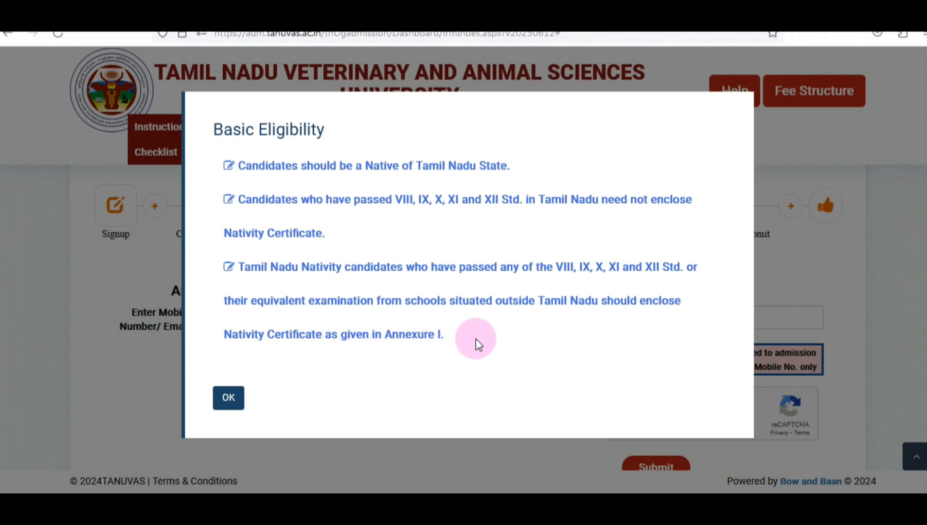
click(232, 400)
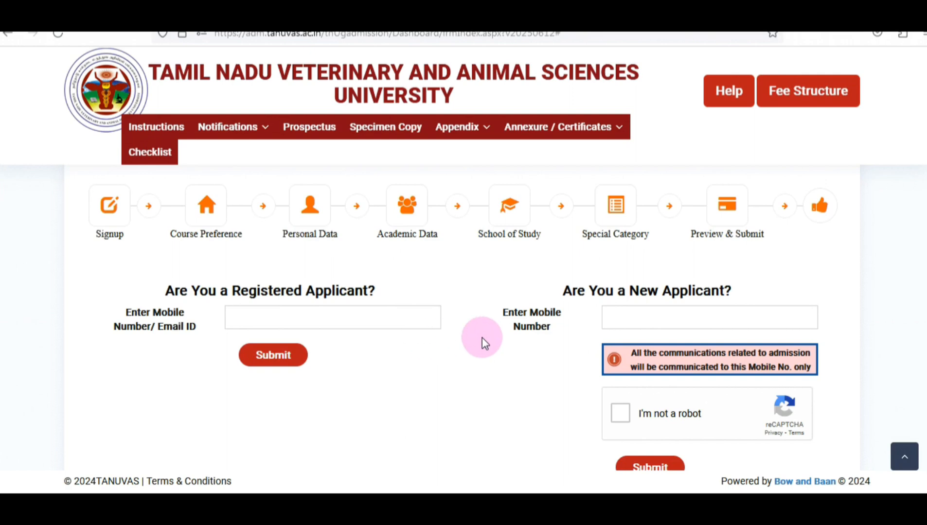
click(636, 318)
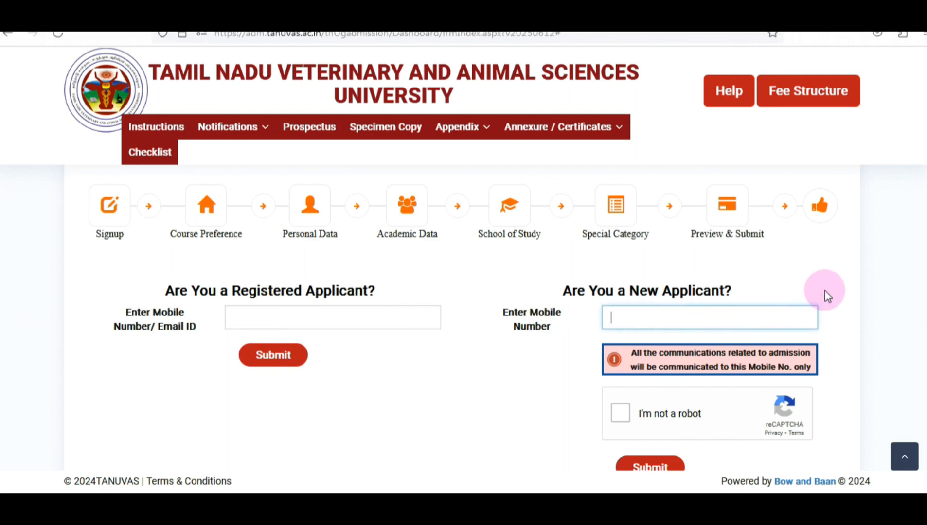
scroll(824, 296, down, 2)
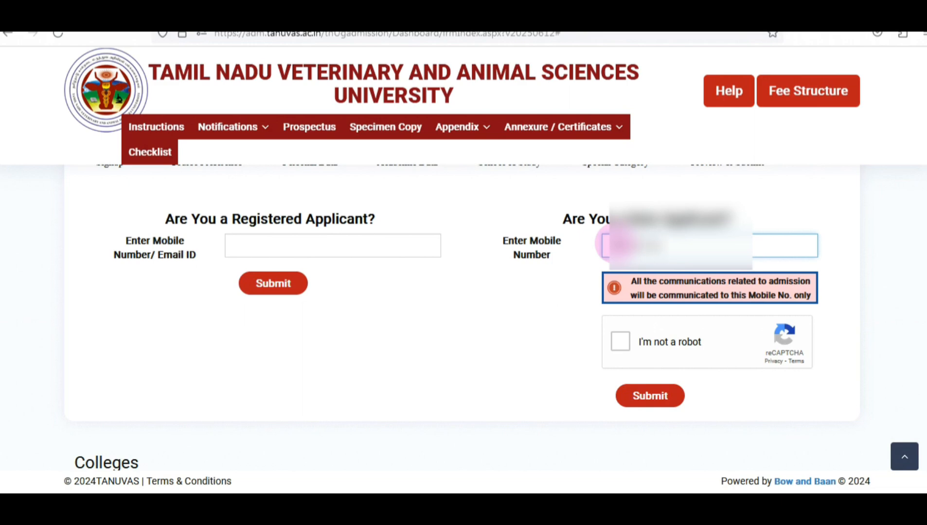
click(512, 341)
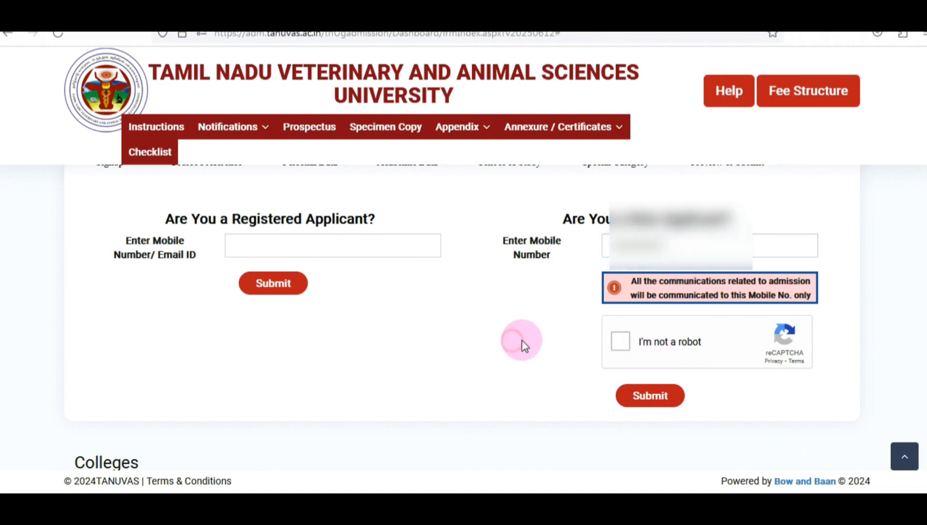
click(620, 343)
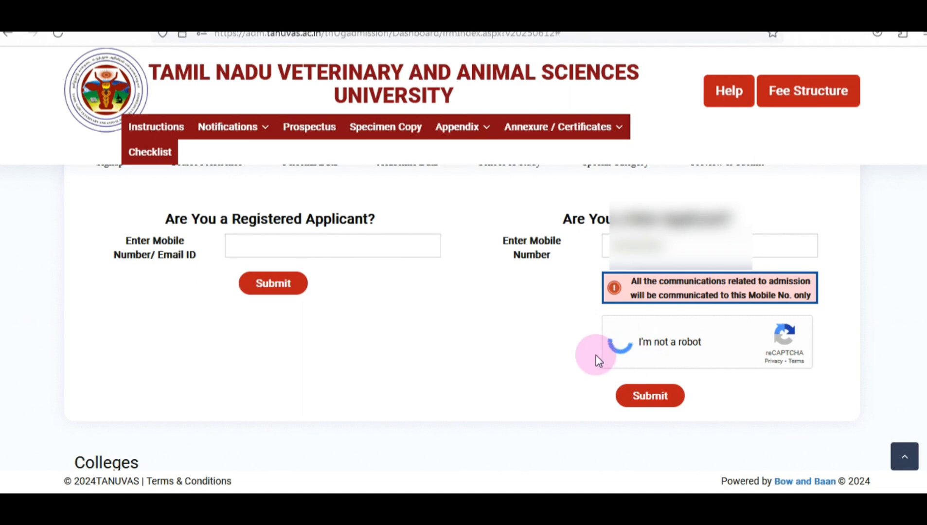
Request an OTP for the mobile number, enter the received code and submit it for verification
click(651, 396)
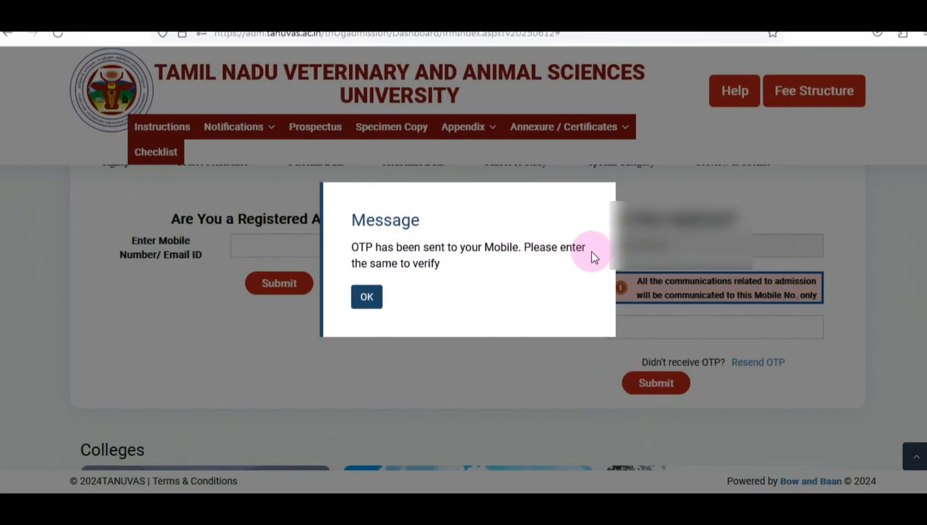
click(367, 296)
click(676, 335)
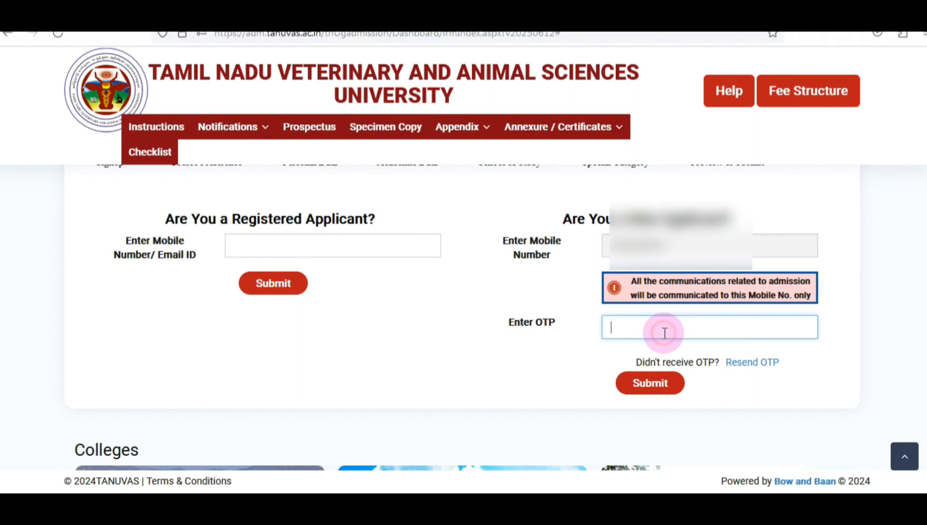
click(651, 328)
text(••)
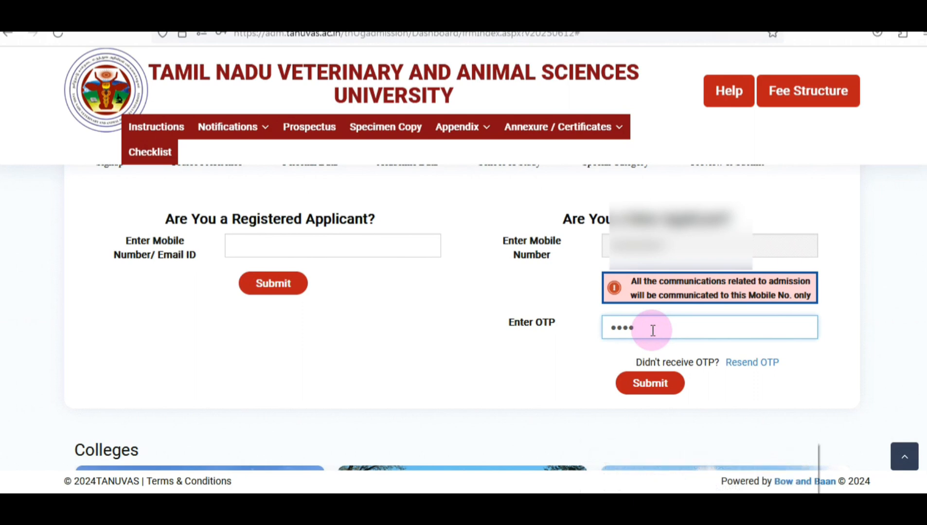
click(649, 386)
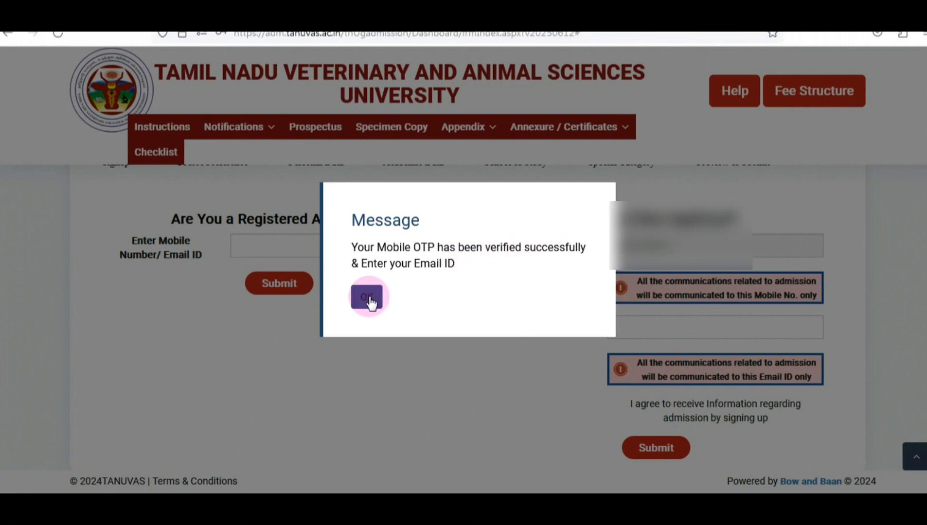
Enter the applicant's e-mail ID, request its OTP and start entering the e-mail verification code
click(369, 298)
click(660, 326)
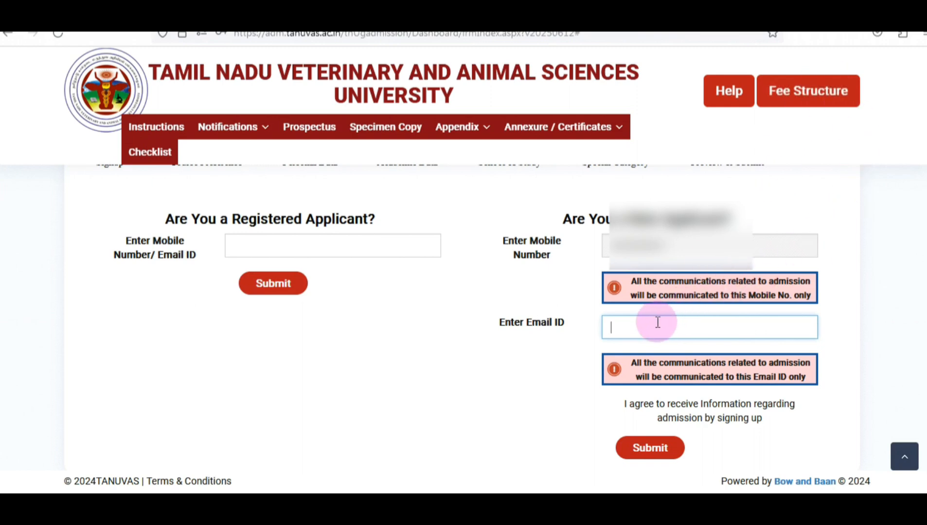
text(m)
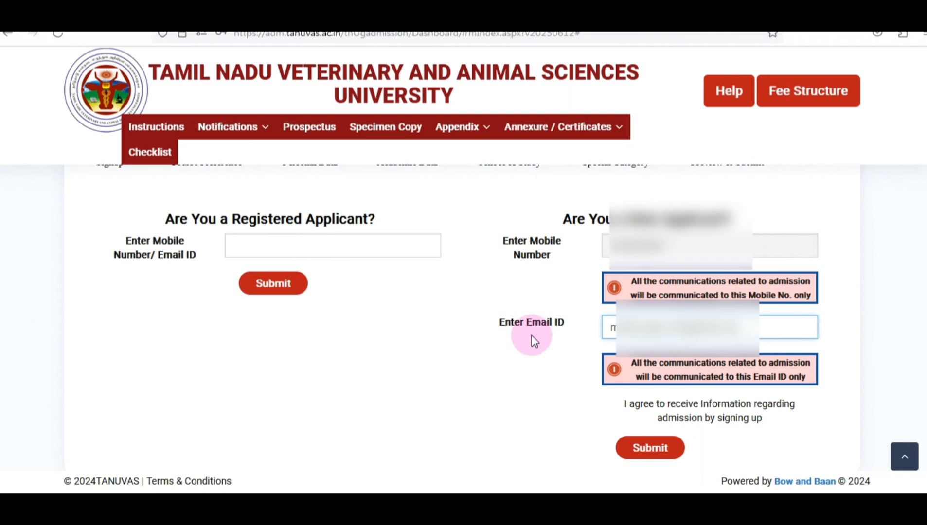
scroll(780, 332, down, 2)
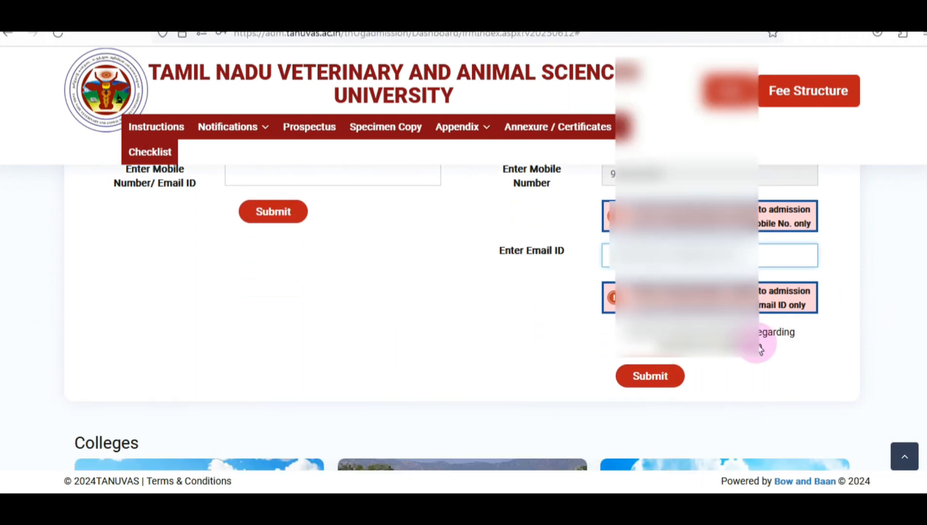
click(652, 377)
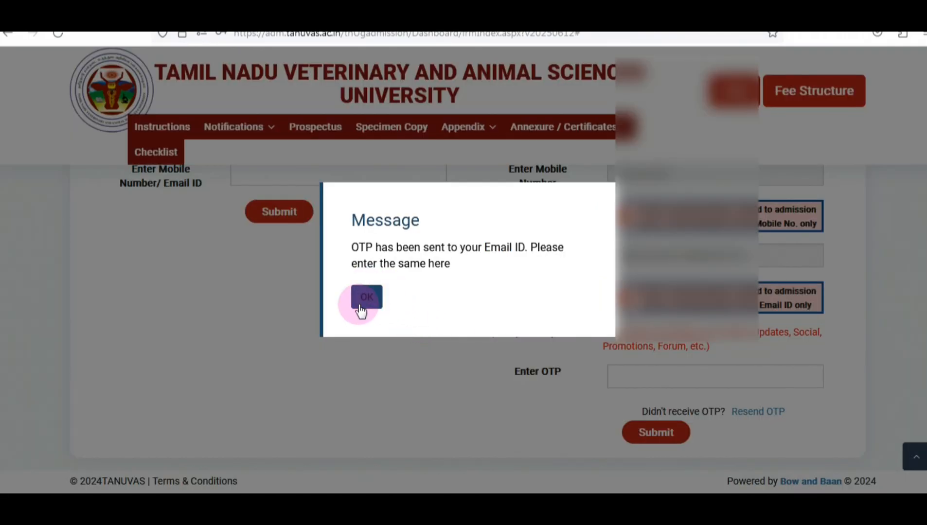
click(368, 301)
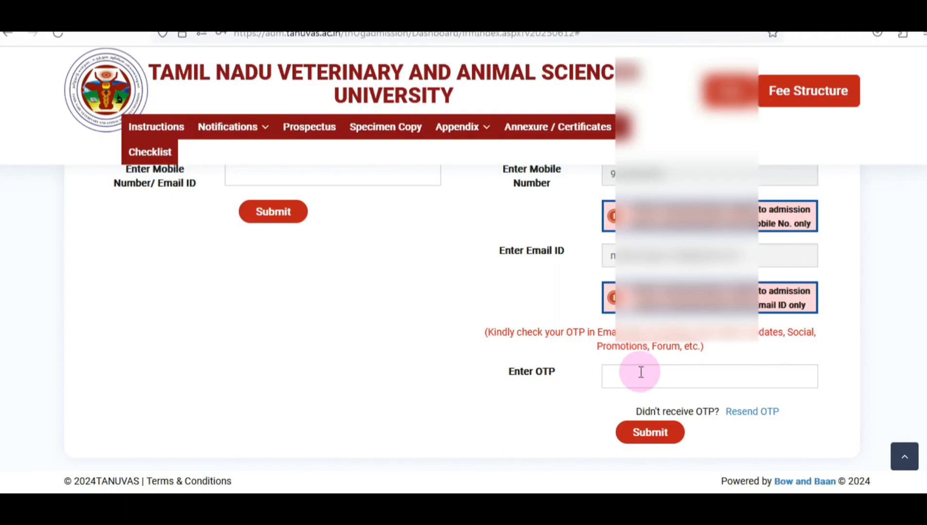
click(638, 376)
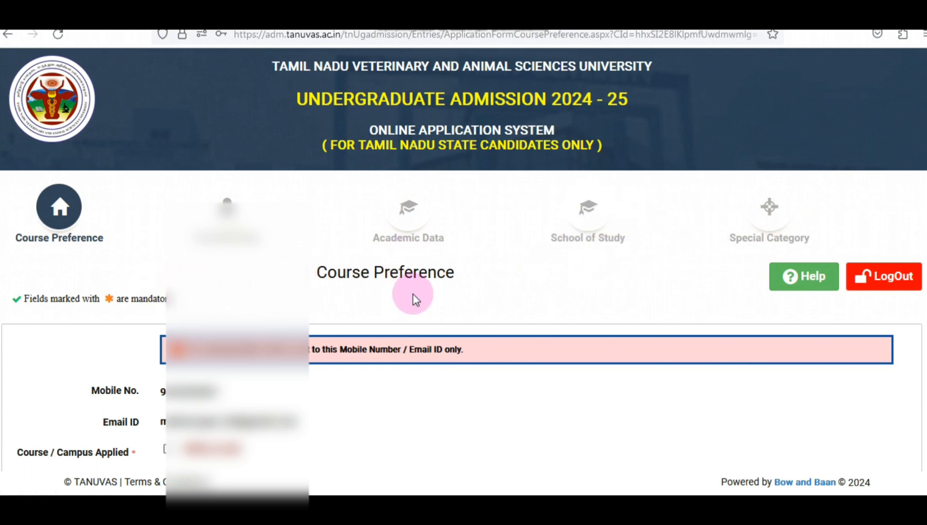
Select the BVSc & AH course and dismiss its eligibility notice
scroll(439, 405, down, 3)
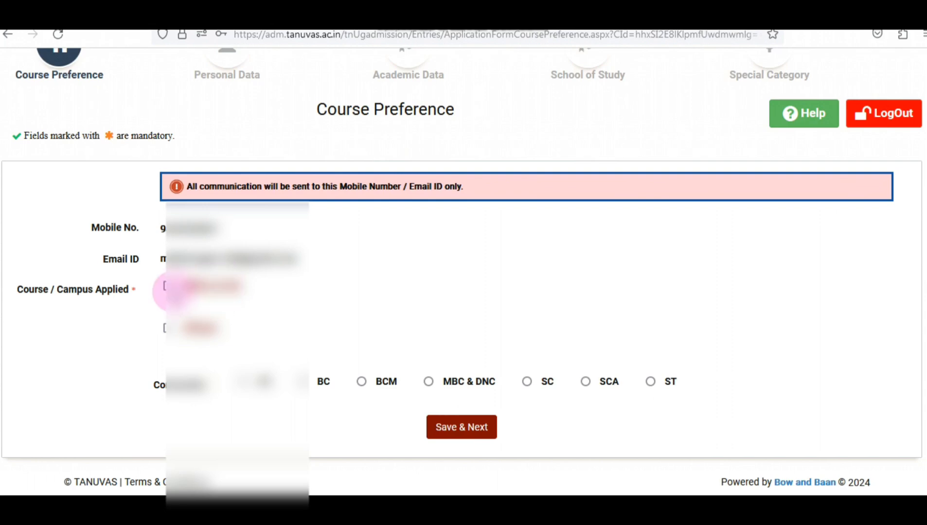
click(166, 288)
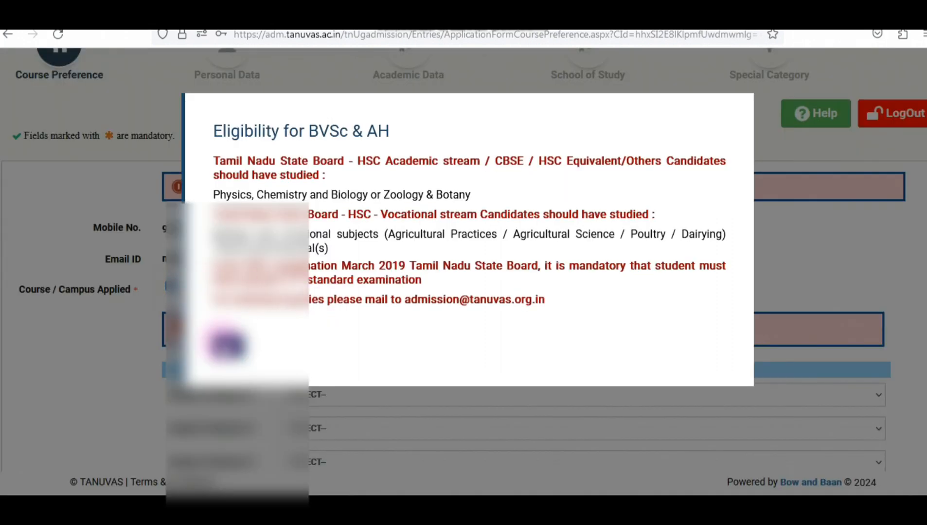
click(228, 344)
scroll(332, 319, down, 4)
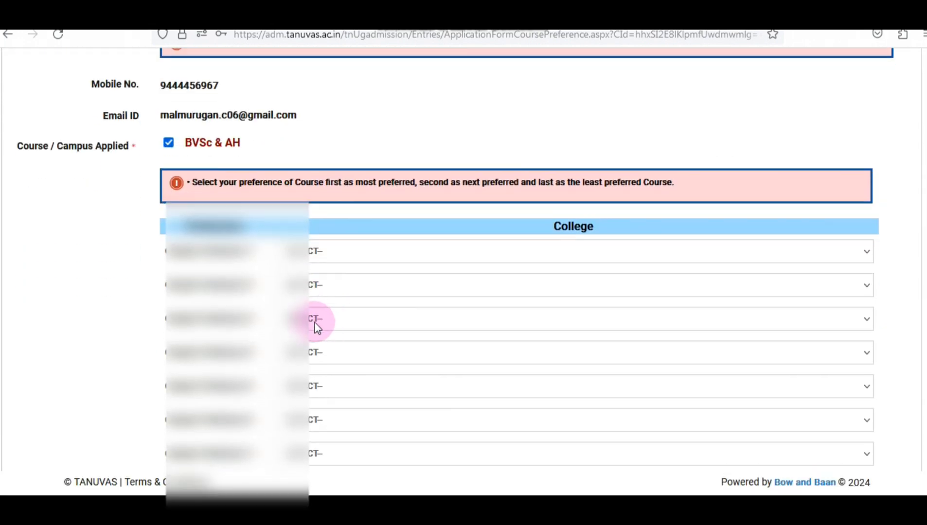
Set campus preferences 1–4: Madras Veterinary College Chennai, Namakkal, Orathanadu, Tirunelveli
click(328, 180)
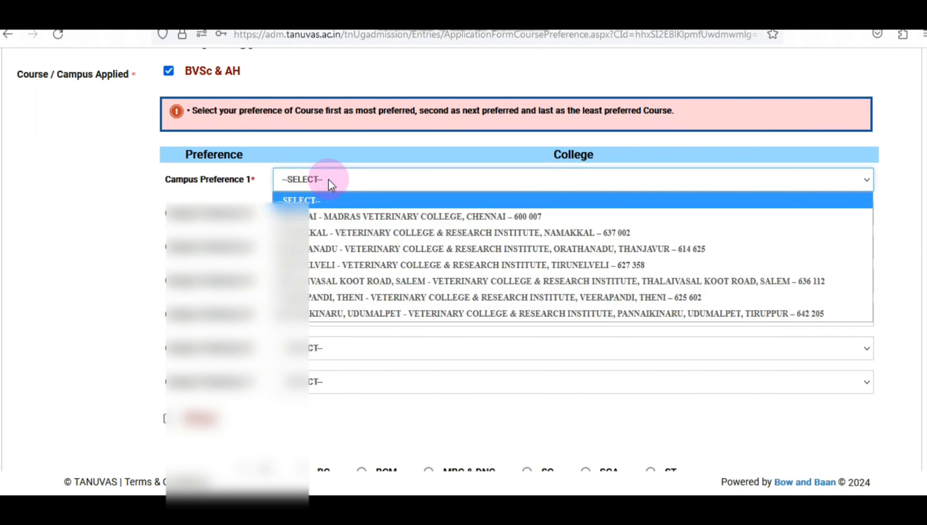
click(351, 216)
click(336, 214)
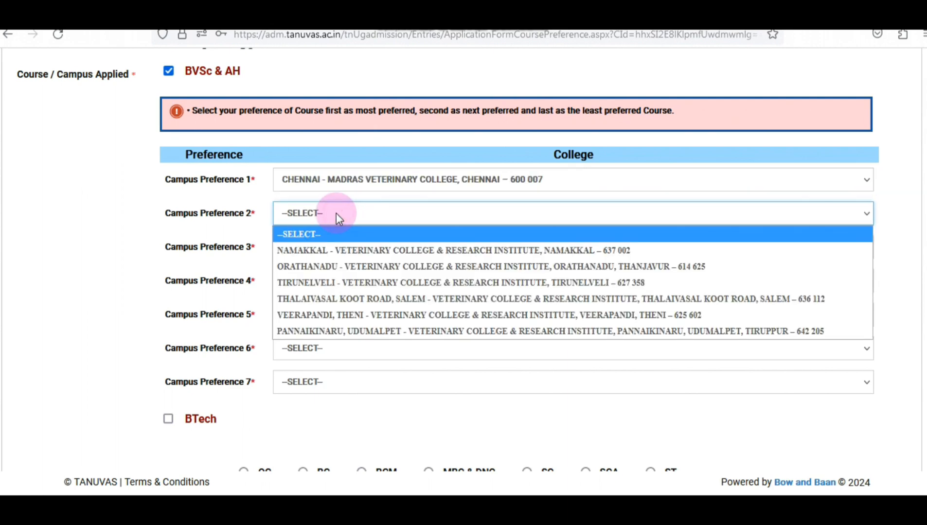
click(335, 250)
click(326, 247)
click(324, 284)
click(324, 281)
click(328, 317)
Set campus preferences 5–7: Thalaivasal Koot Road Salem, Veerapandi Theni, Pannaikinaru Udumalpet
click(327, 314)
click(325, 351)
click(326, 350)
click(328, 385)
click(331, 382)
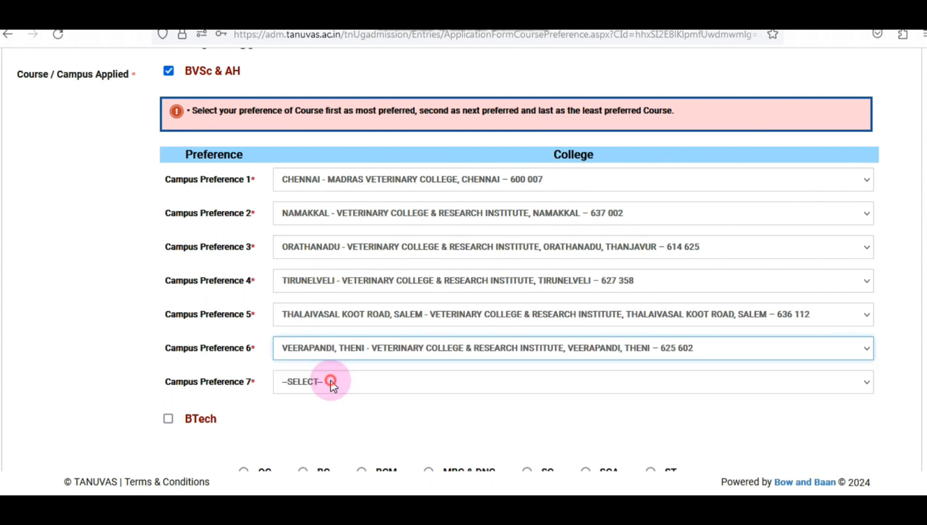
click(330, 414)
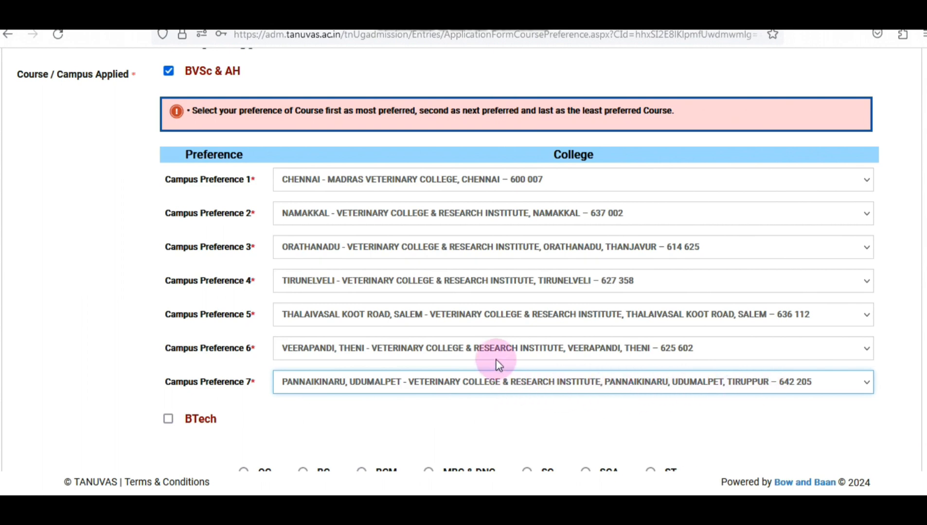
Choose MBC & DNC community and caste 028 - Vanniakula Kshatriya
scroll(498, 353, down, 2)
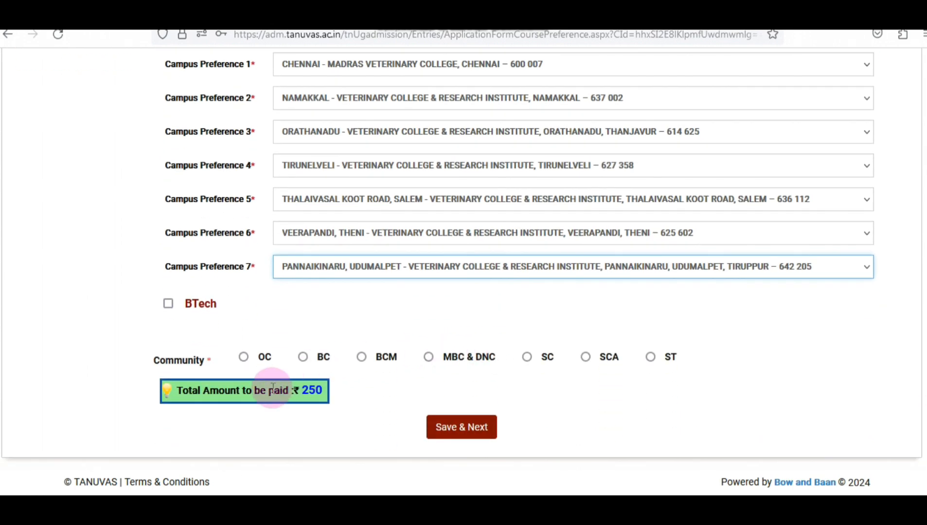
click(430, 358)
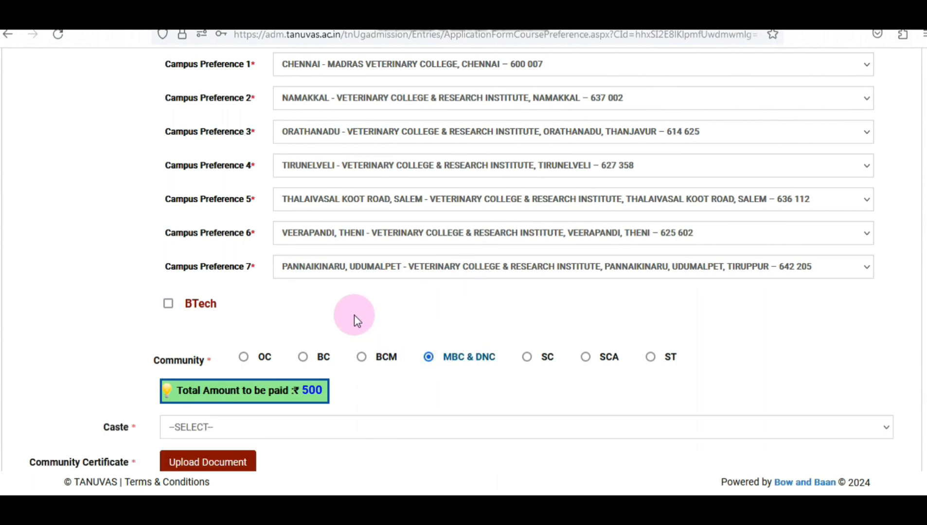
scroll(355, 316, down, 2)
click(239, 350)
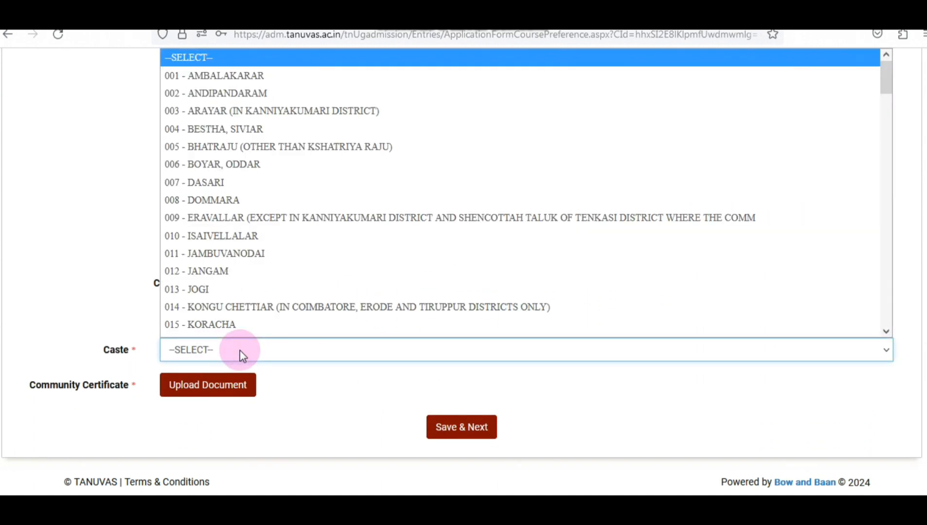
scroll(280, 298, down, 4)
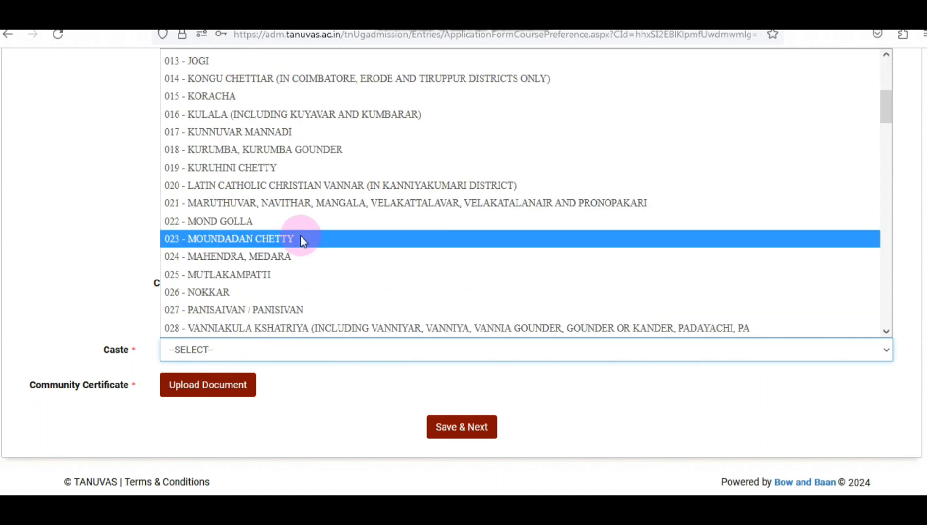
scroll(300, 238, down, 2)
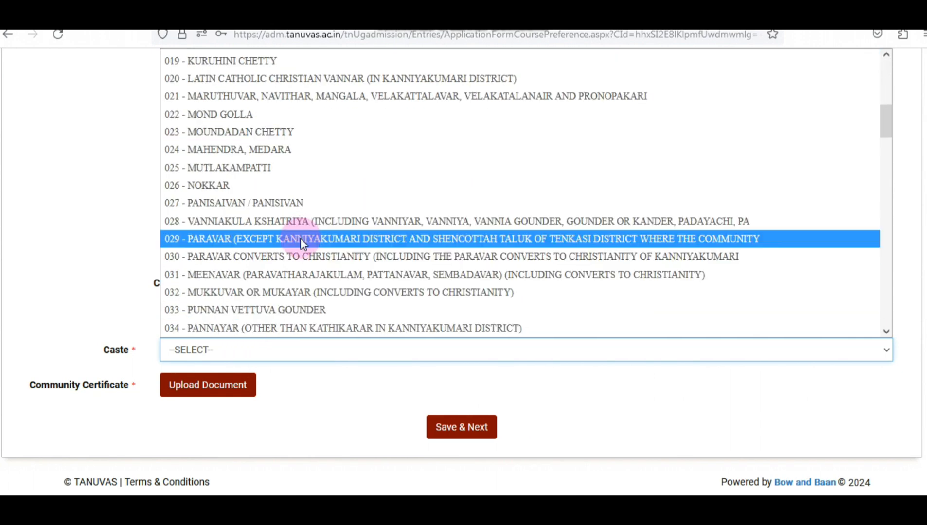
click(290, 224)
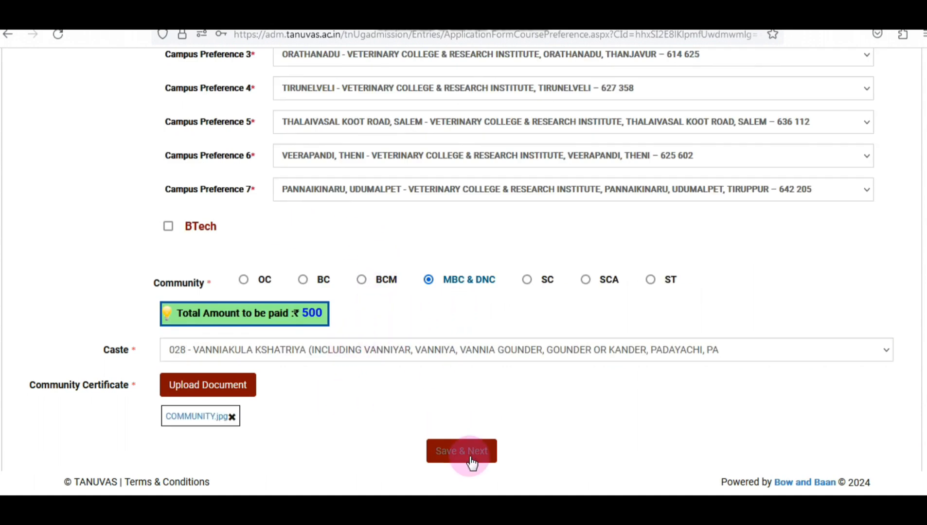
Save the course preference and community details and continue to Personal Data
click(469, 453)
click(368, 284)
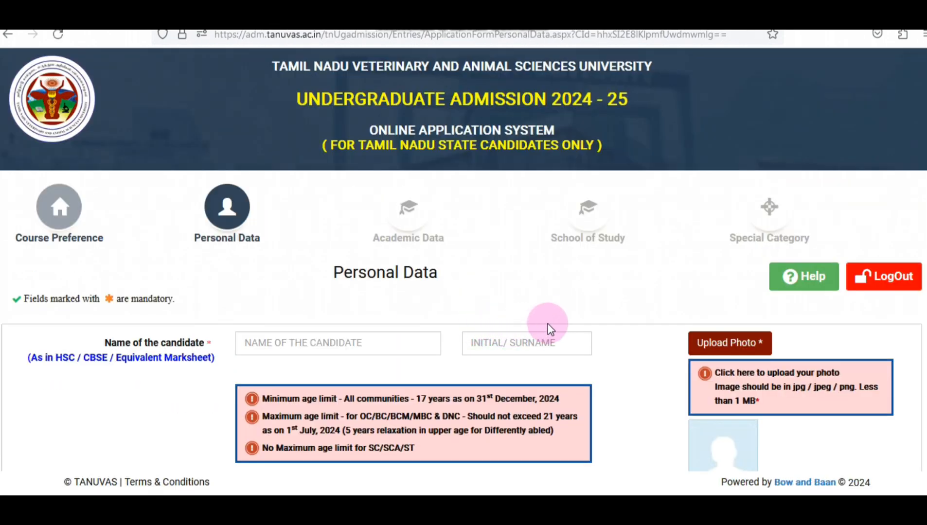
scroll(355, 314, down, 3)
Enter the candidate's name and initial, then upload the candidate's photo
click(293, 201)
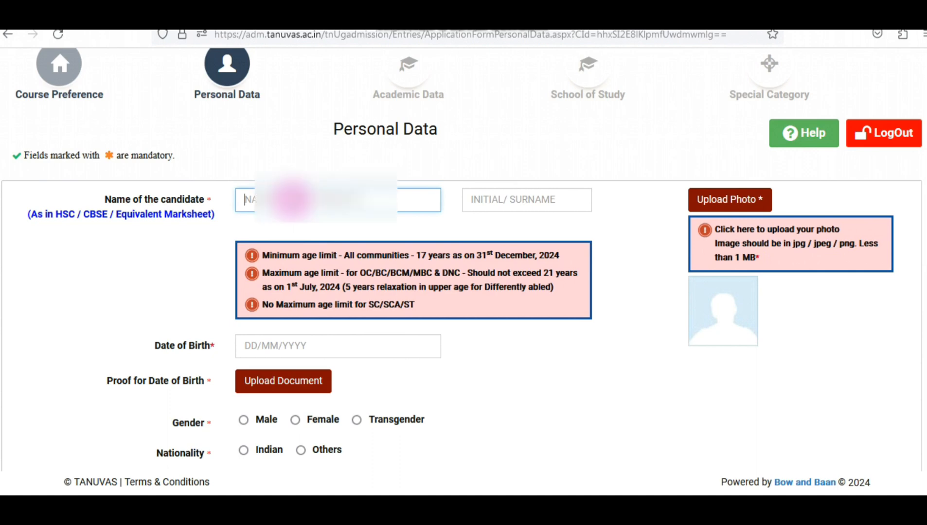
text(TH)
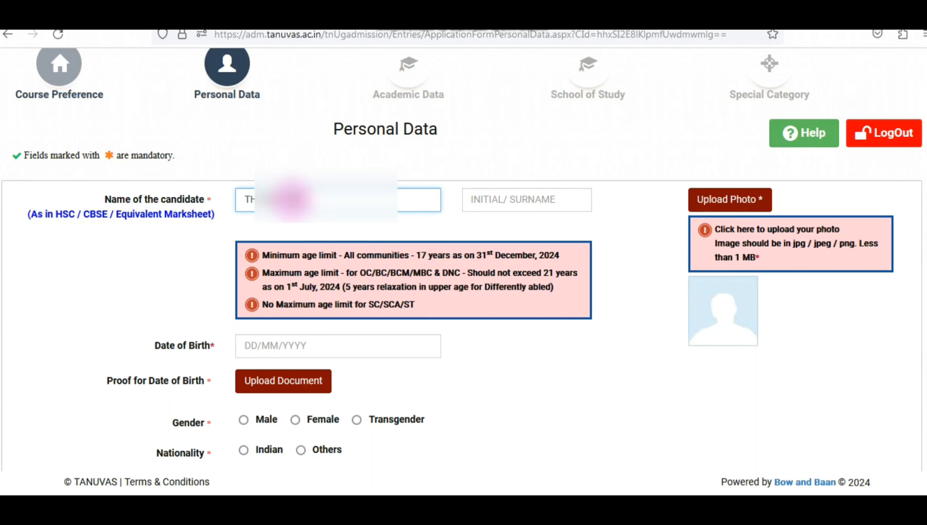
key(Tab)
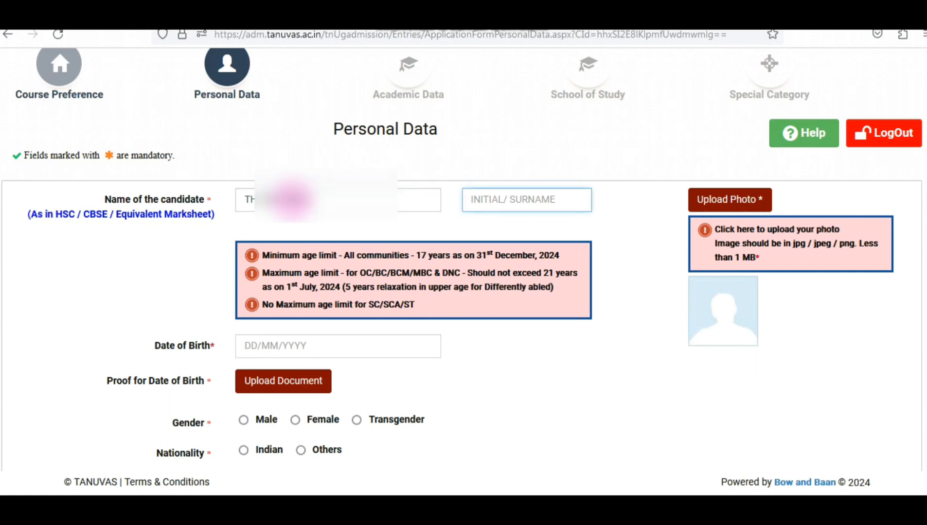
text(M)
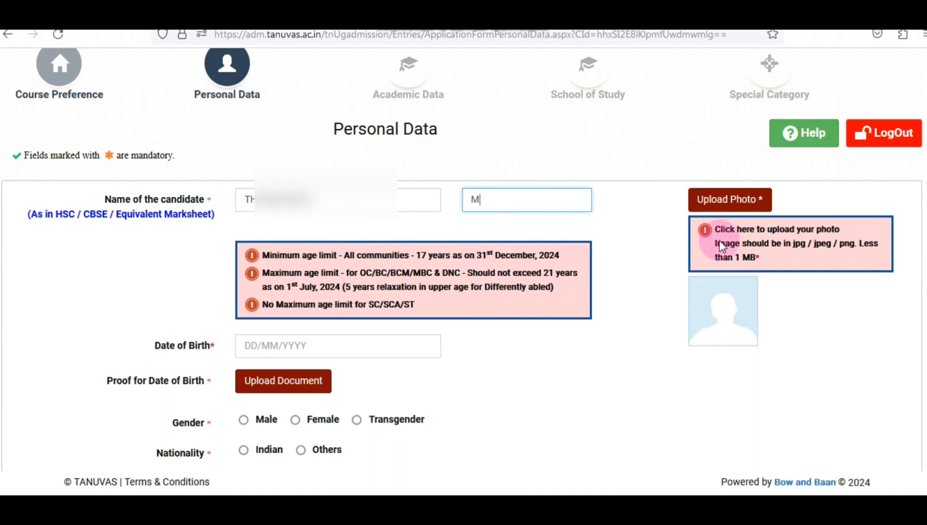
click(724, 203)
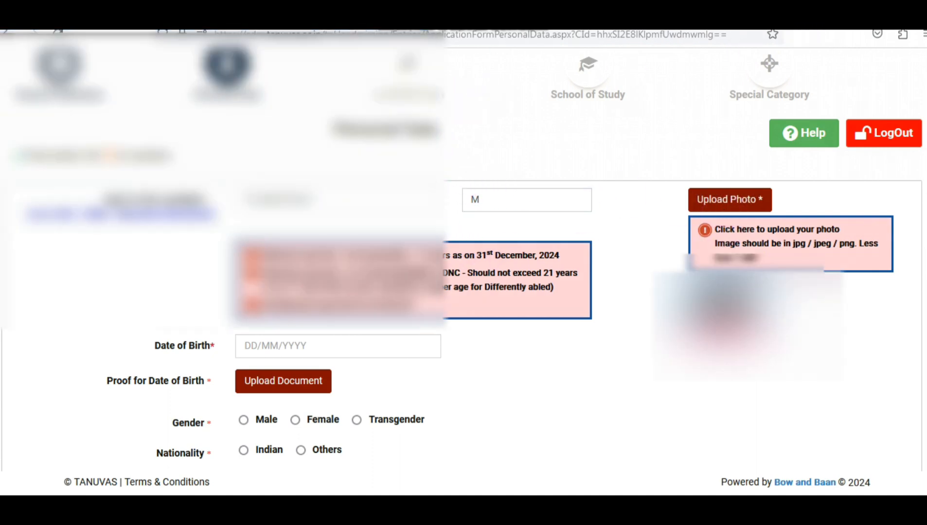
click(255, 345)
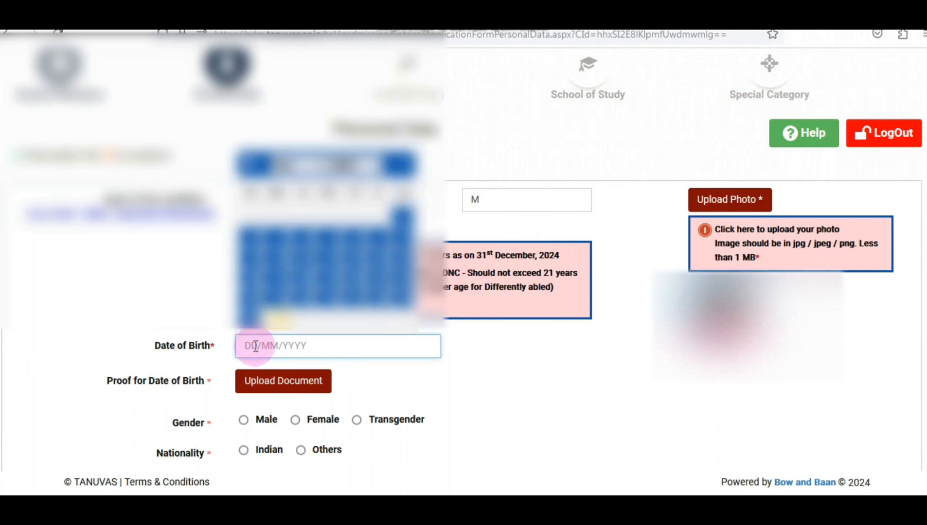
click(315, 167)
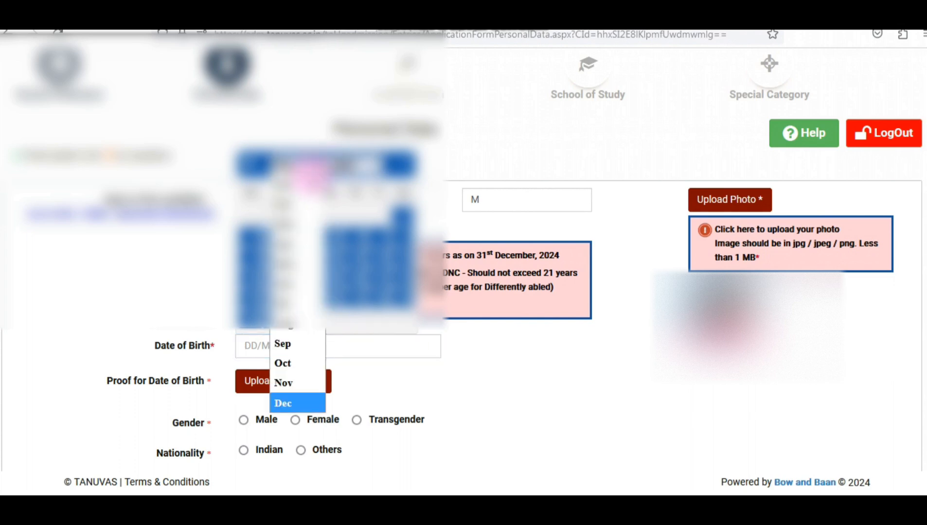
click(290, 260)
click(320, 230)
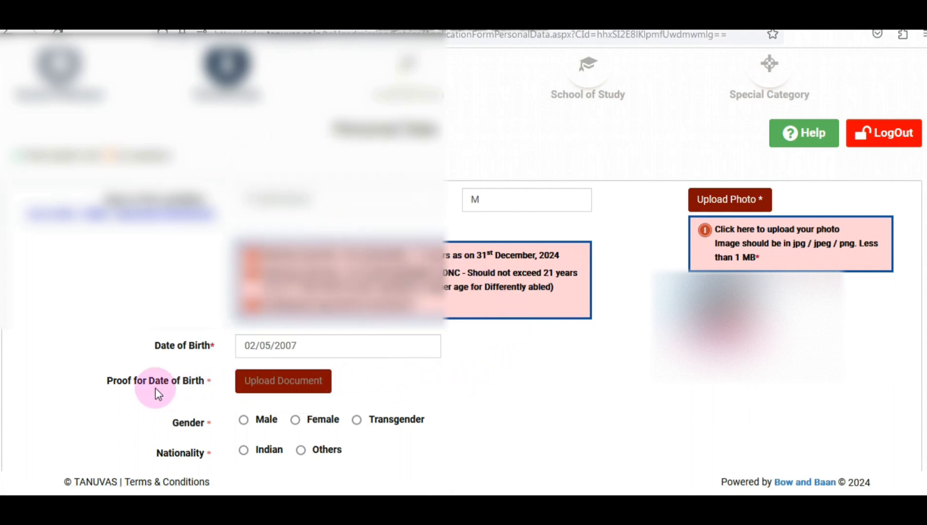
scroll(488, 383, down, 3)
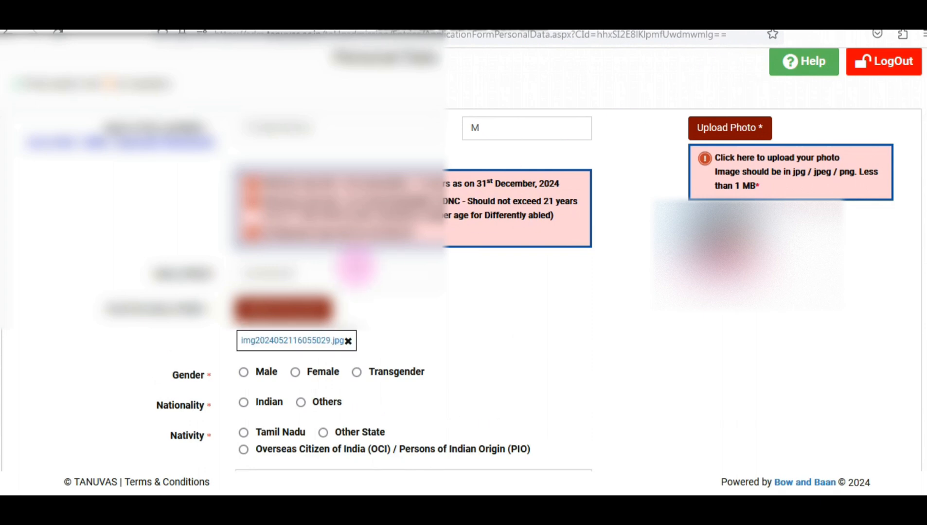
click(468, 305)
Mark the candidate Female, Indian, Tamil Nadu native, district 37 - VILUPPURAM, religion HINDU
scroll(340, 311, down, 6)
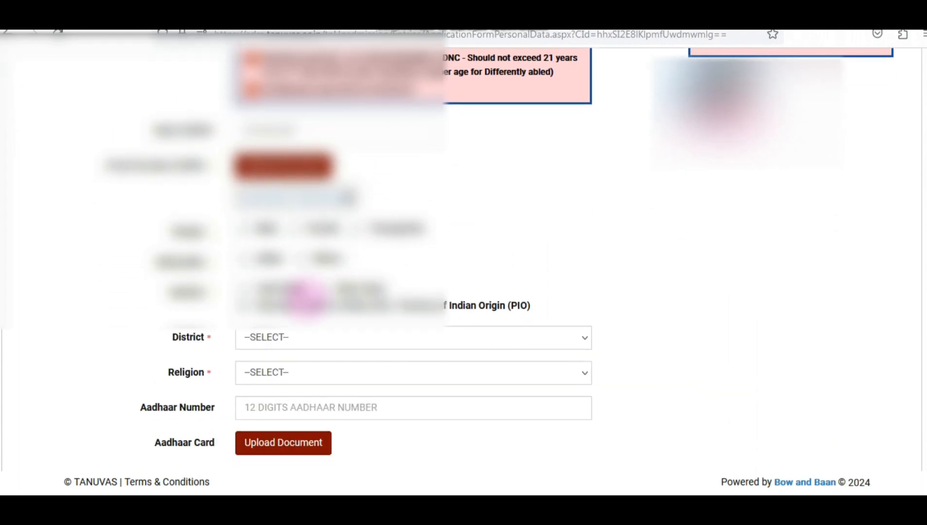
click(295, 228)
click(244, 259)
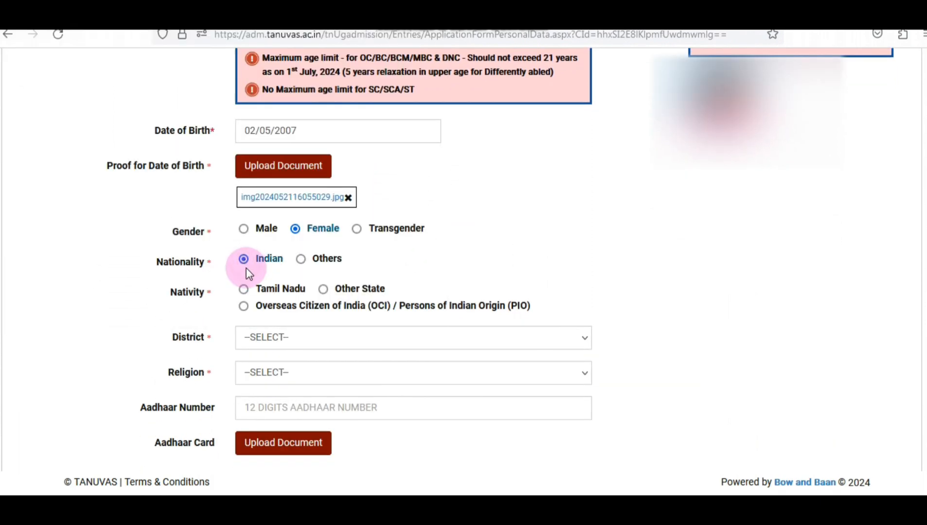
click(244, 290)
scroll(390, 281, down, 5)
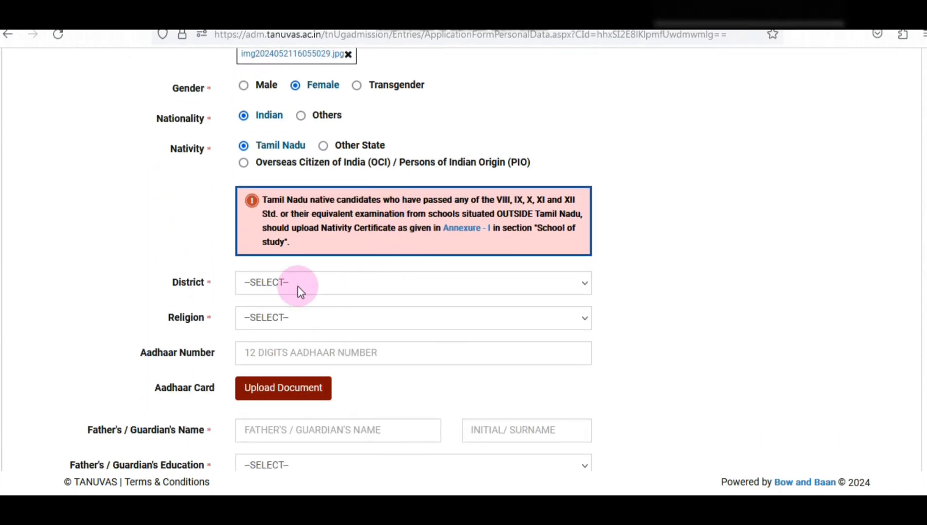
click(297, 284)
scroll(341, 233, down, 9)
click(312, 226)
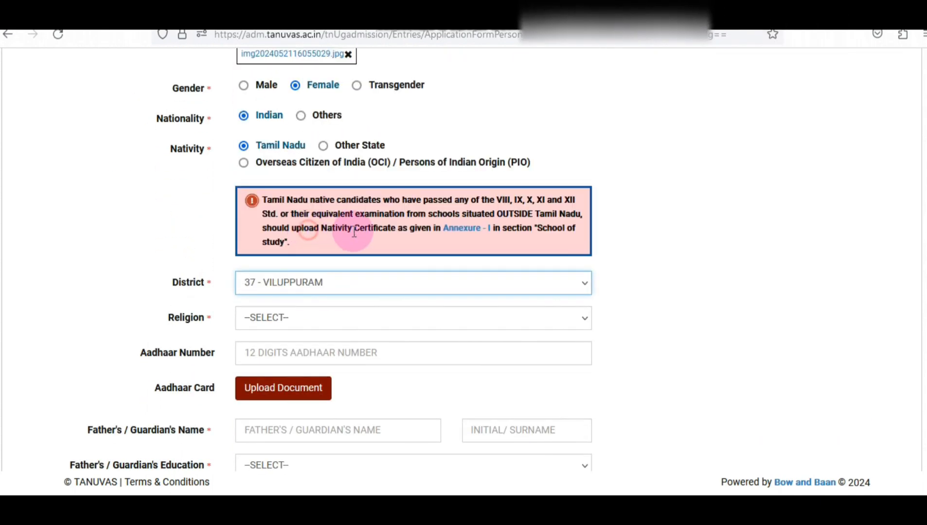
scroll(395, 244, down, 3)
click(310, 246)
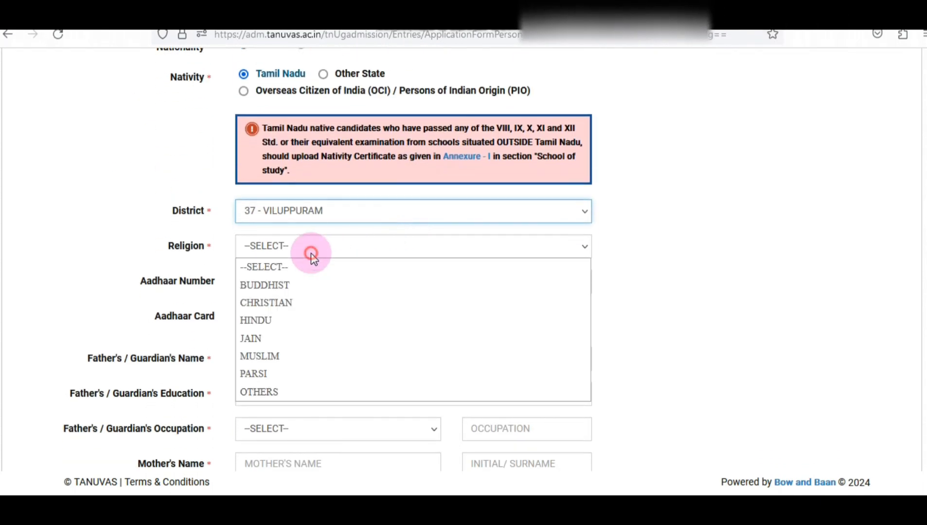
click(260, 320)
Enter the candidate's Aadhaar number
click(275, 282)
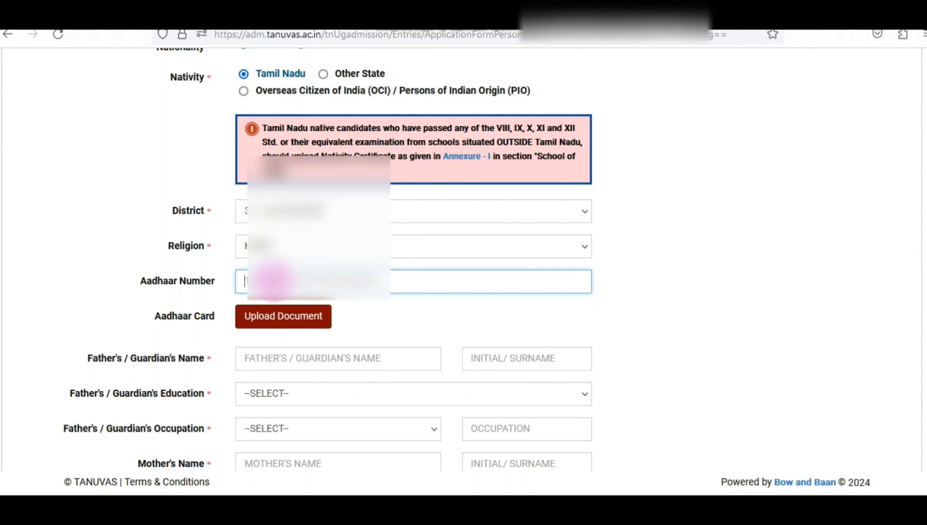
text(9)
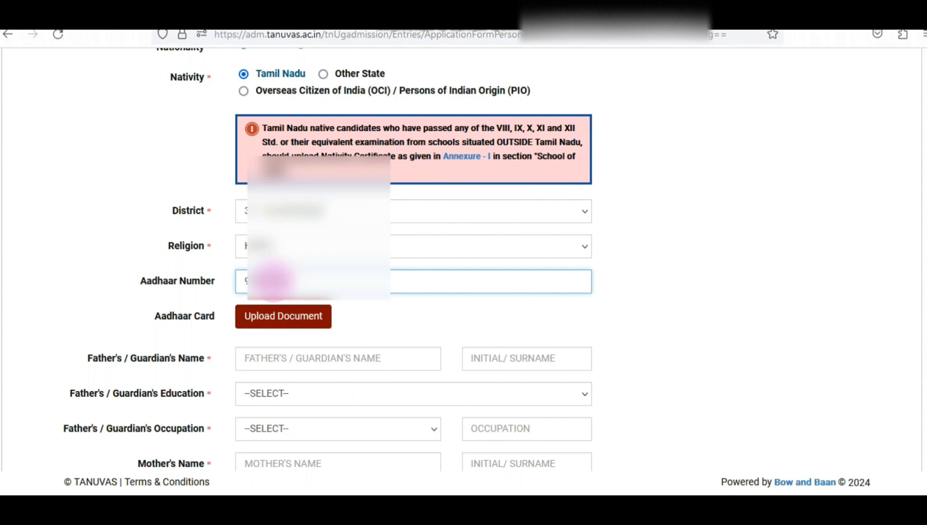
text(????)
scroll(514, 191, down, 3)
Enter the father's name and initial, education ITI, occupation SELF EMPLOYED as TV mechanic
click(391, 241)
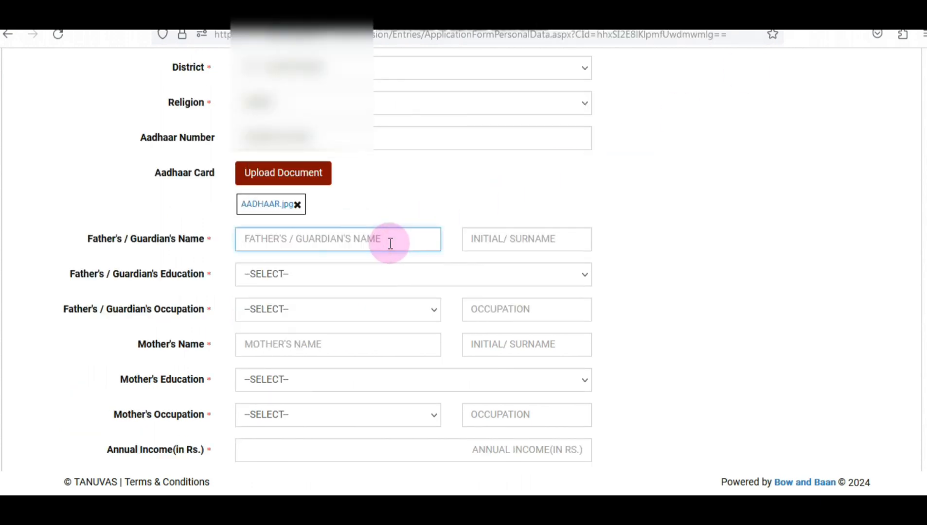
text(MALMURUGAN)
key(Tab)
text(C)
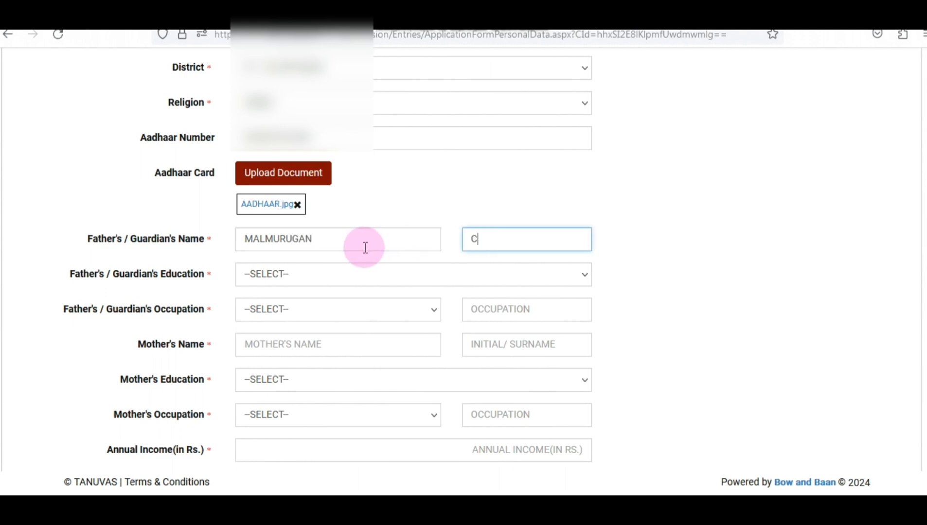
click(286, 279)
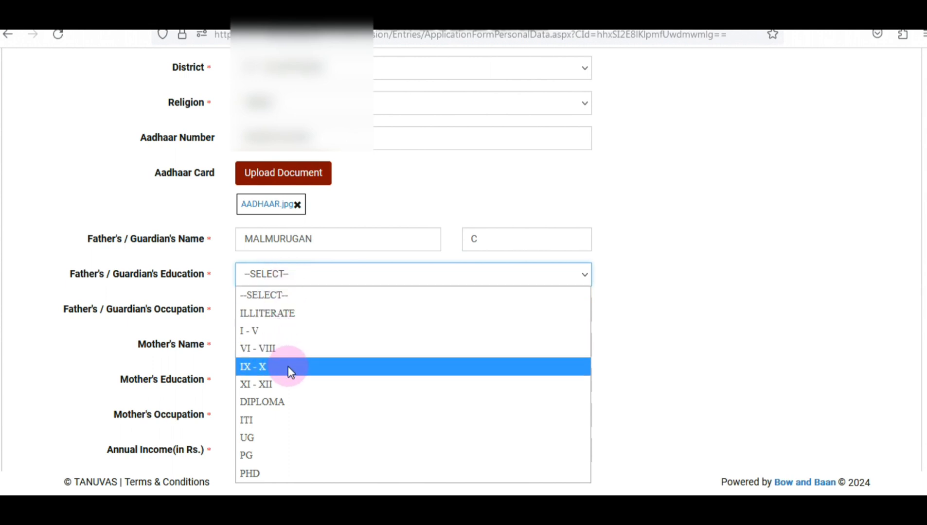
click(273, 419)
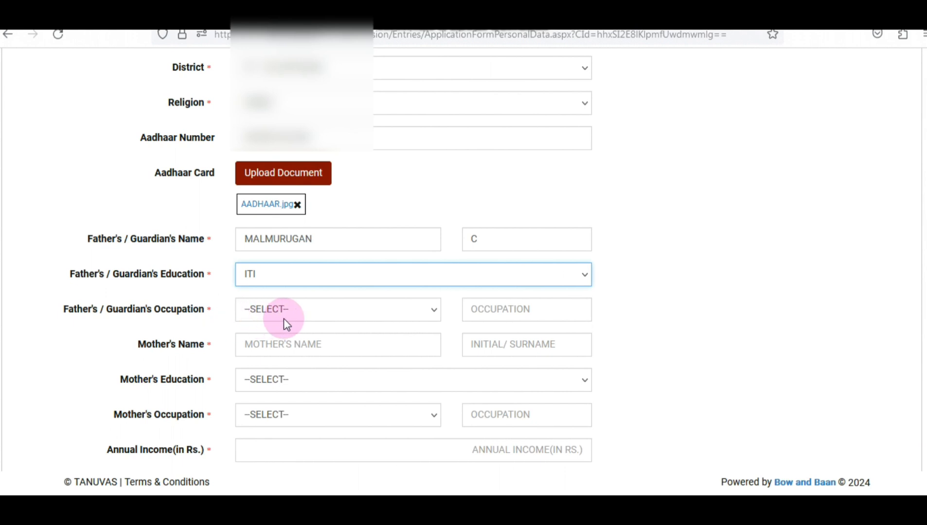
click(312, 316)
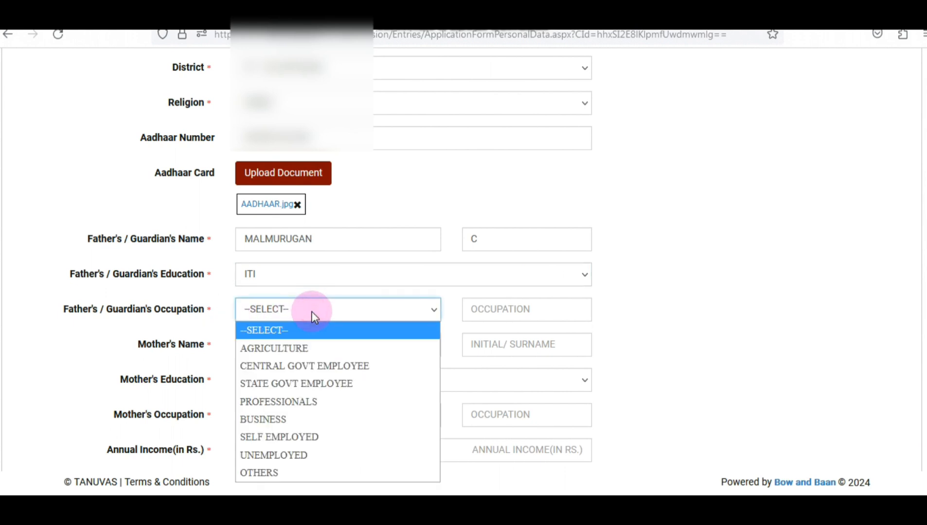
click(320, 435)
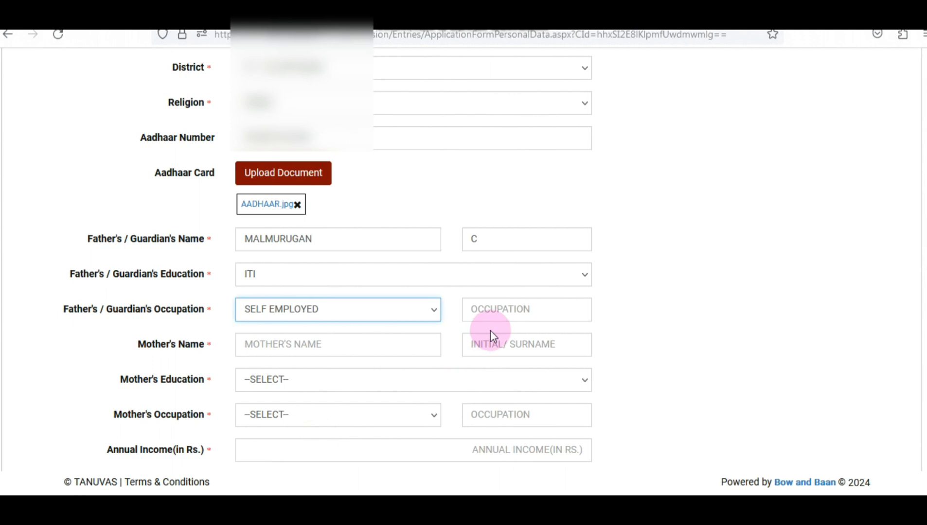
click(505, 311)
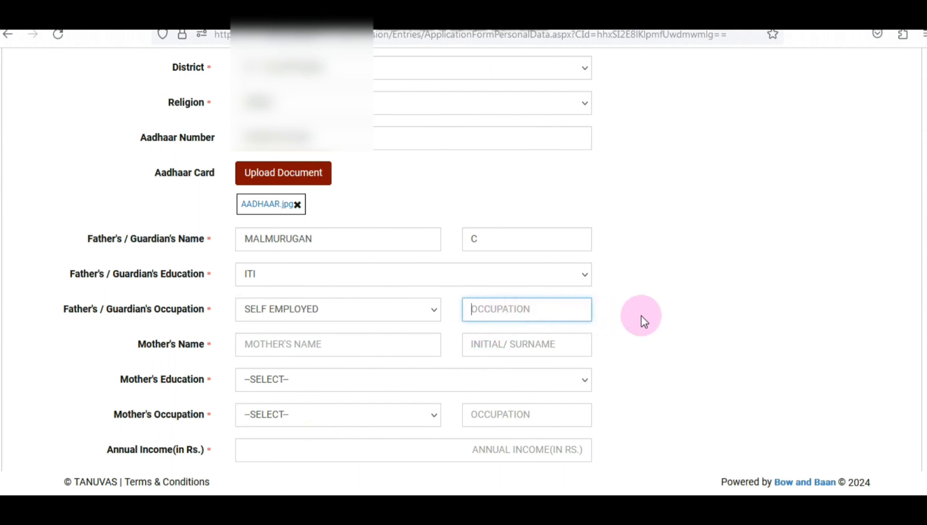
text(MECHANI)
text(C)
text(TV)
Enter the mother's name and initial
click(354, 347)
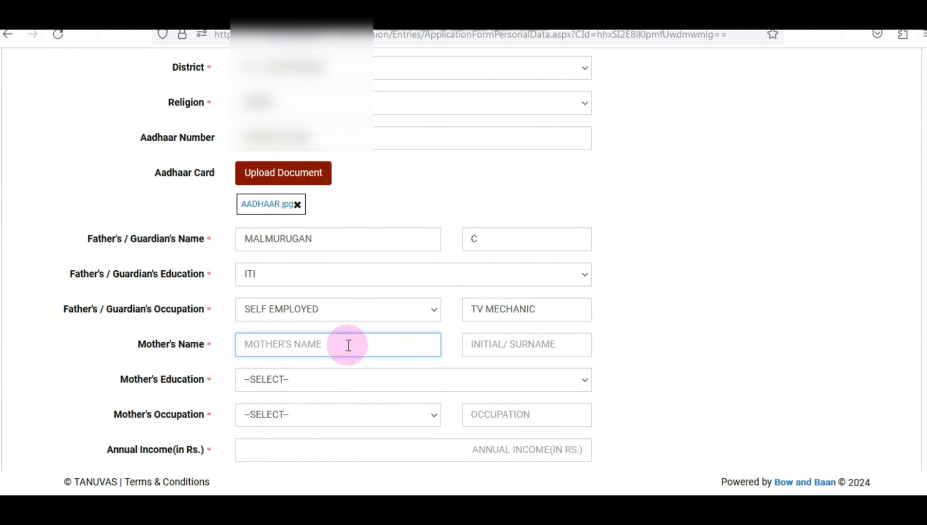
text(VIYA)
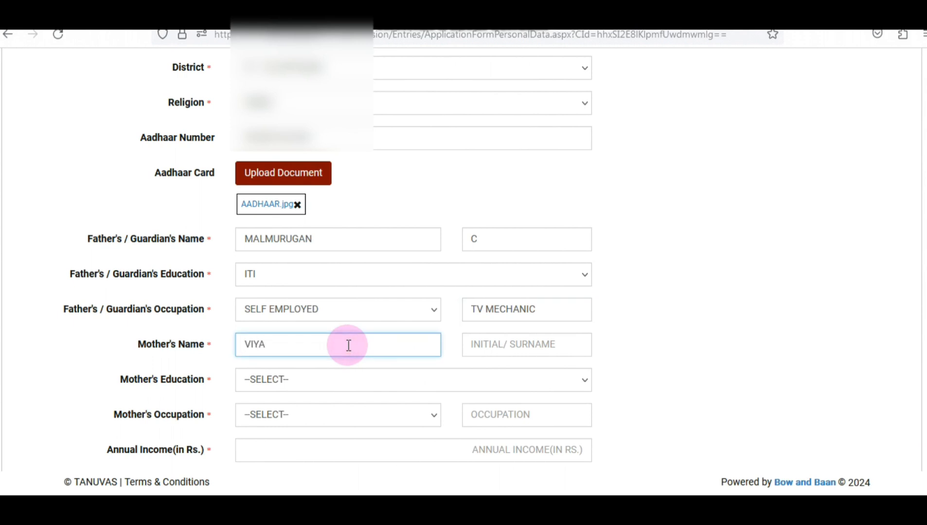
key(BackSpace)
key(BackSpace)
text(JAYA)
key(Tab)
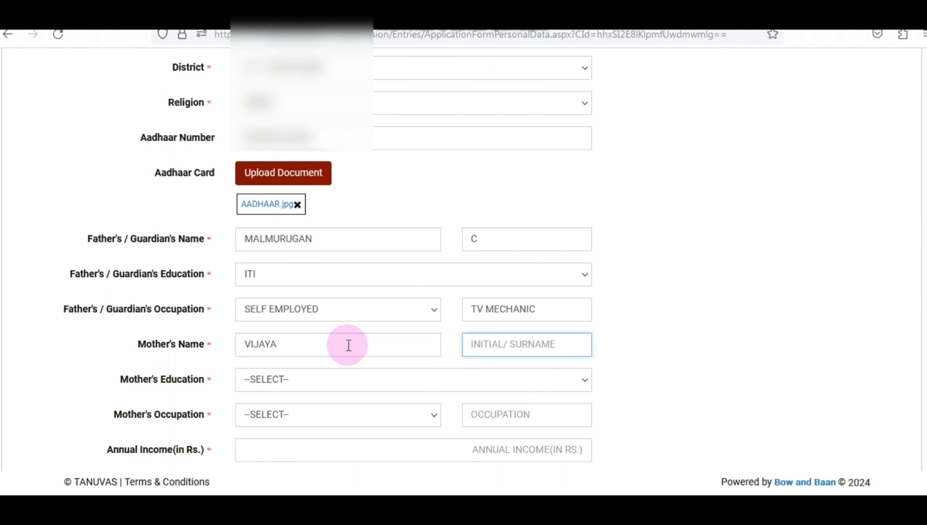
text(J)
click(290, 382)
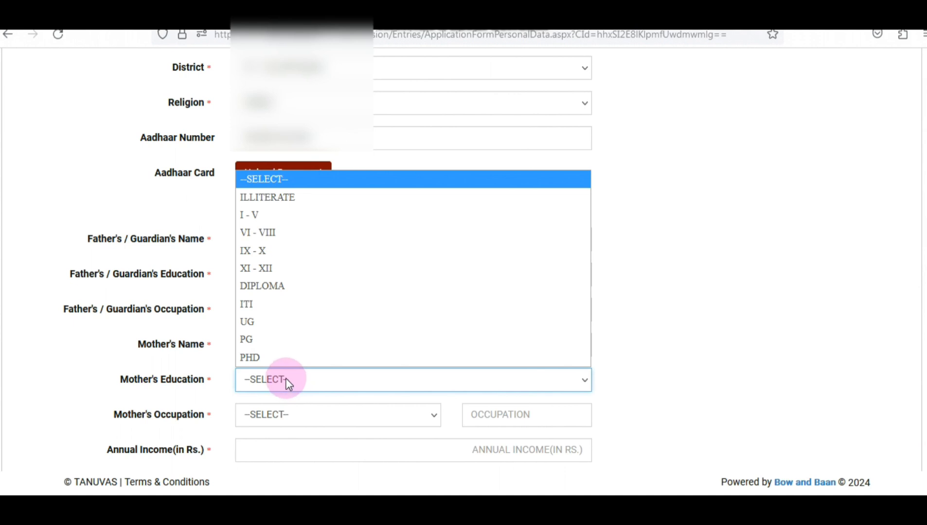
Set mother's education to DIPLOMA and occupation to STATE GOVT EMPLOYEE, LAB TECHNICIAN
click(270, 284)
scroll(331, 331, down, 3)
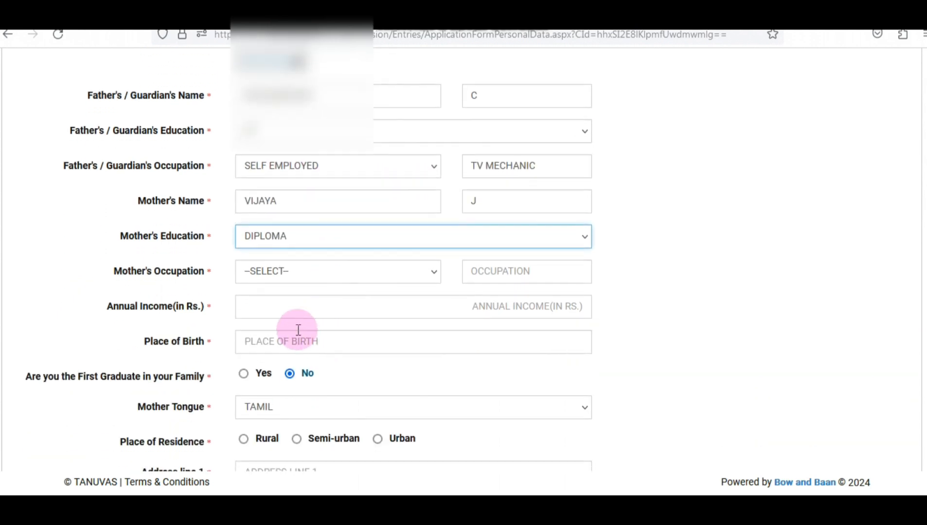
click(309, 277)
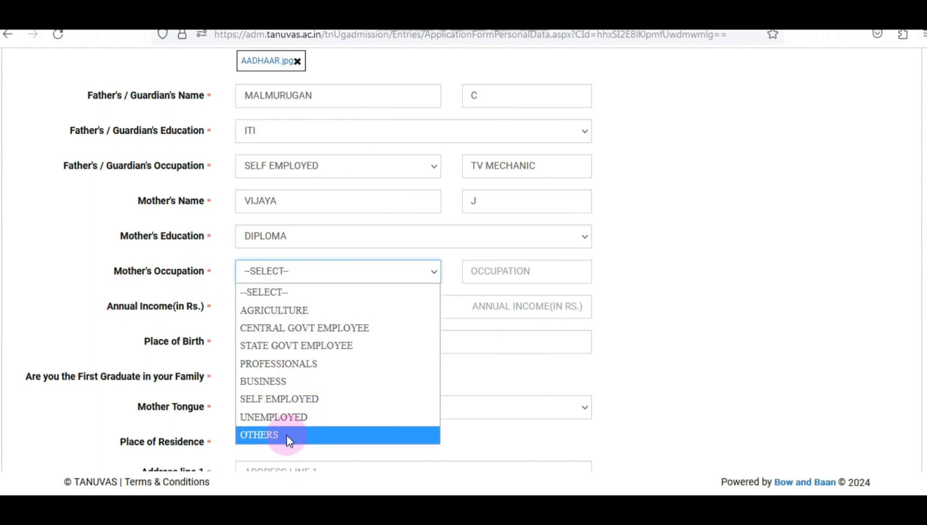
click(333, 357)
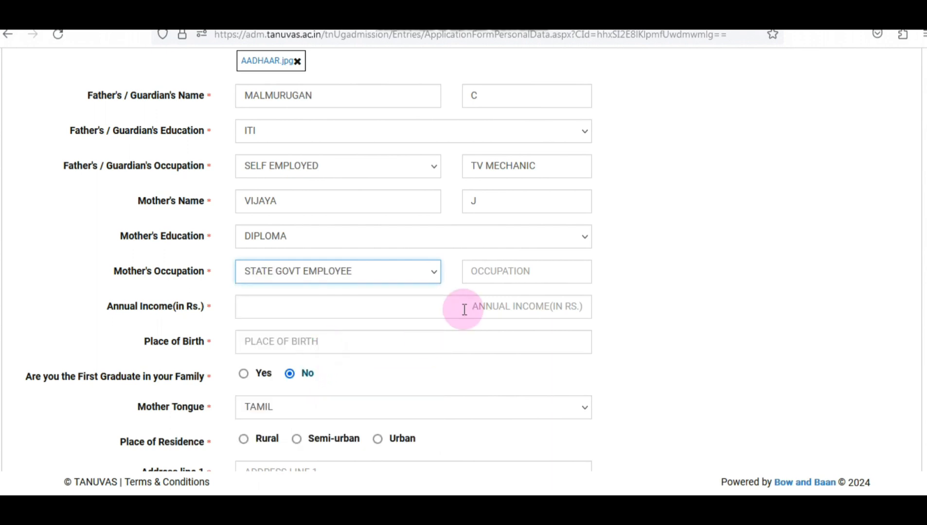
click(498, 271)
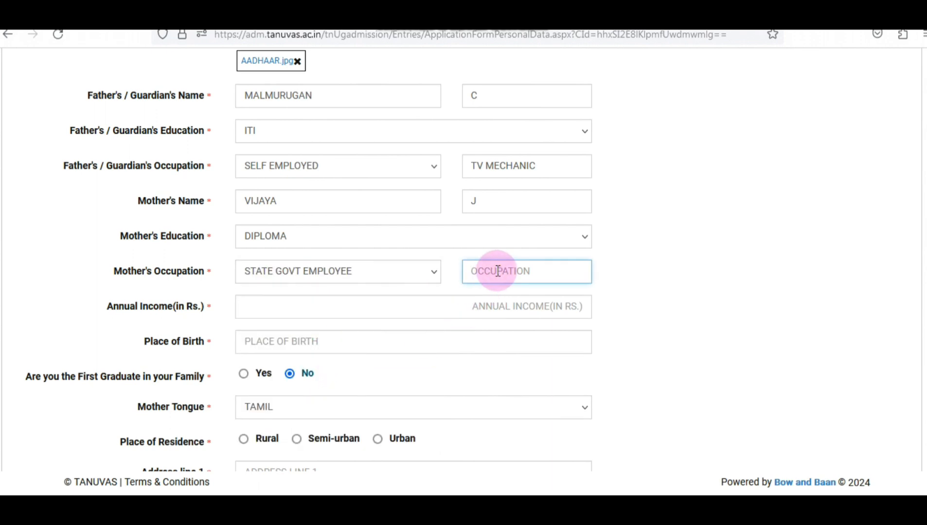
text(LAB TECHNICIAN)
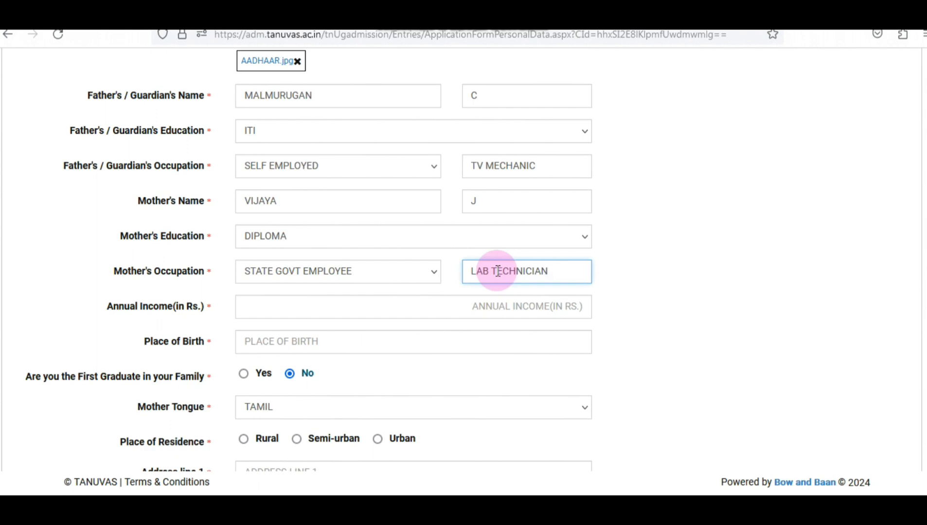
Enter annual income 477576 and place of birth TINDIVANAM
click(299, 311)
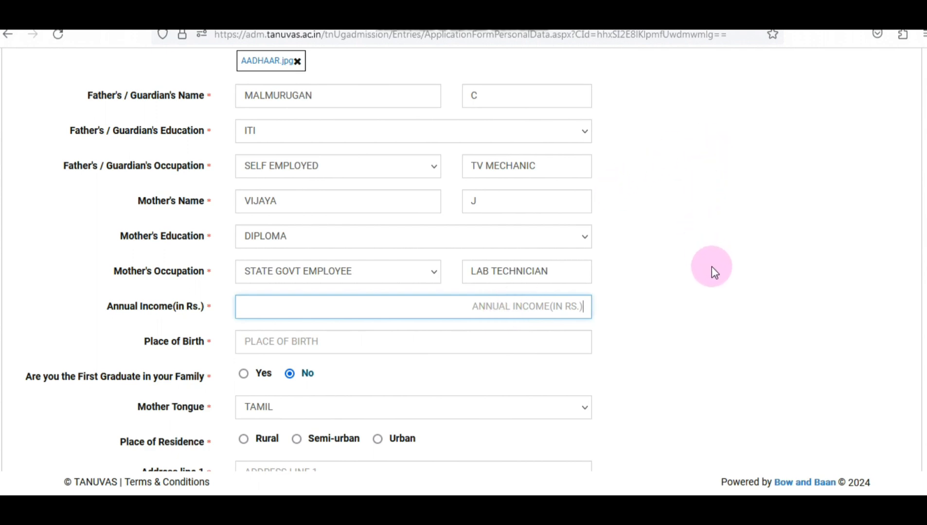
text(477576)
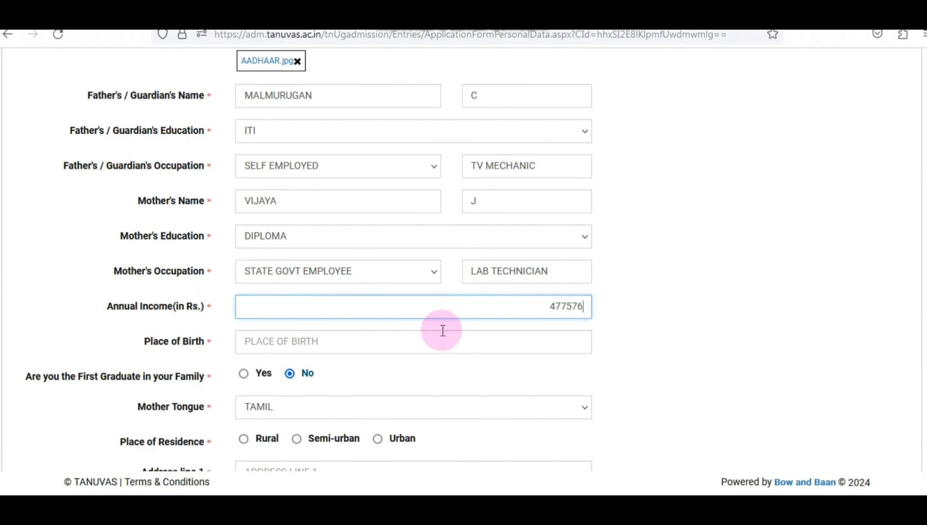
click(366, 346)
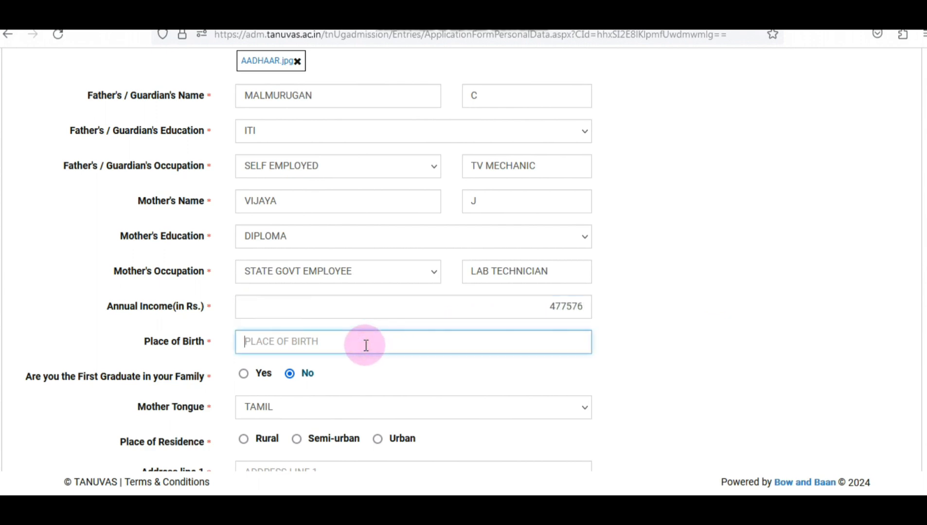
text(T)
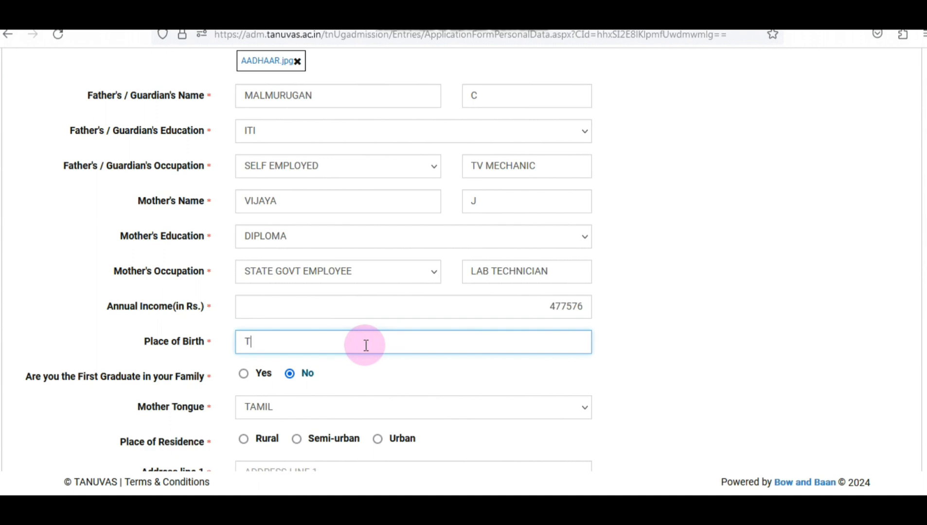
text(INDIVANAM)
scroll(206, 335, down, 2)
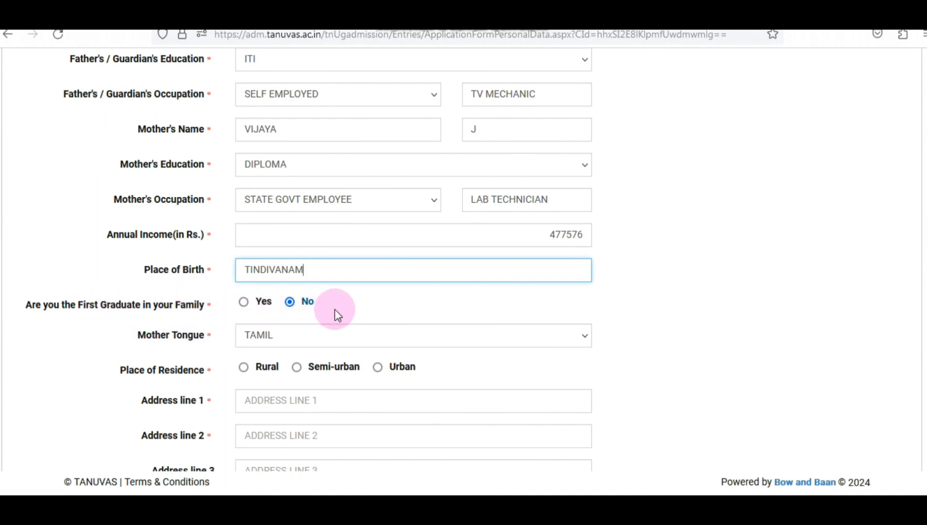
scroll(335, 310, down, 2)
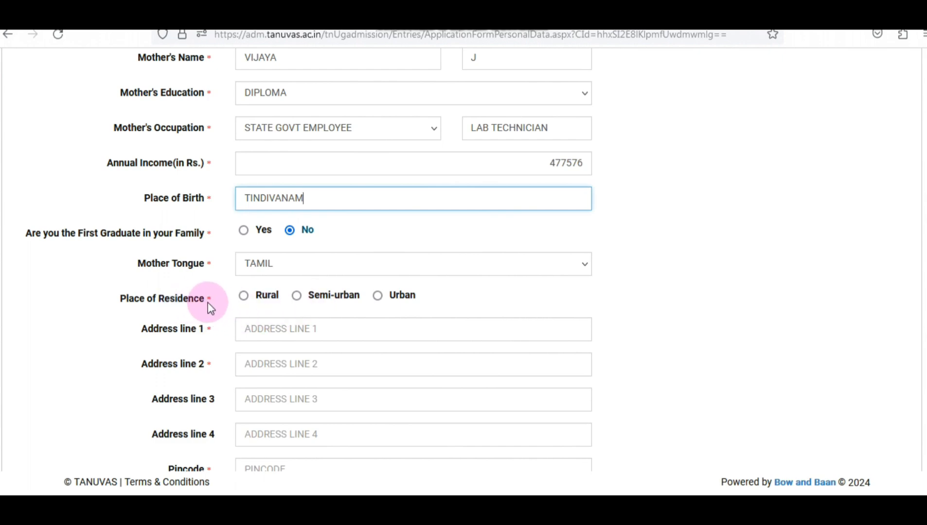
Mark the place of residence as Rural and fill in the address lines and pincode
click(245, 296)
scroll(495, 279, down, 2)
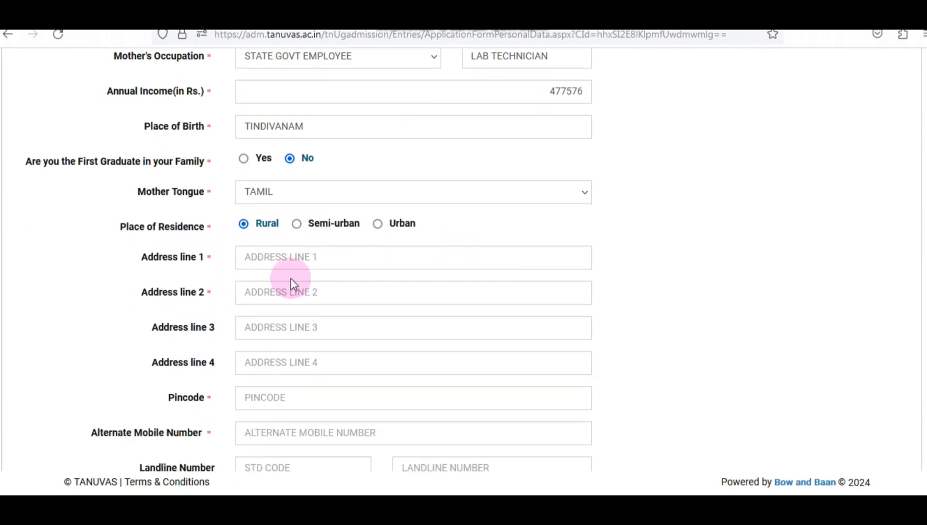
click(274, 257)
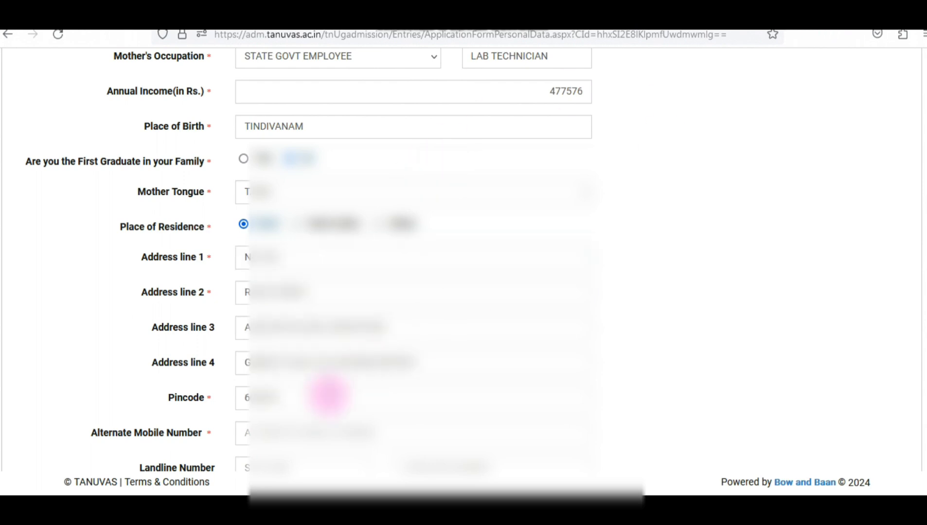
Enter the alternate mobile number and submit the personal details
click(273, 432)
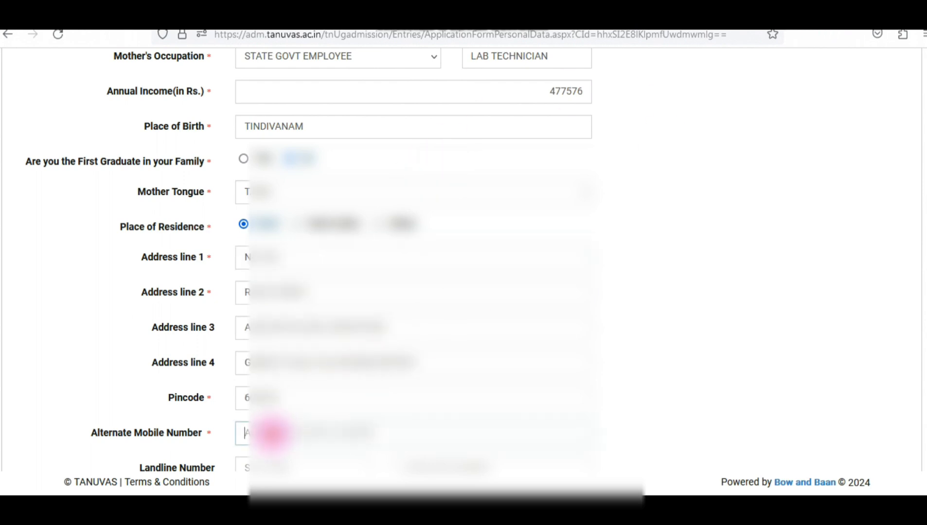
text(8)
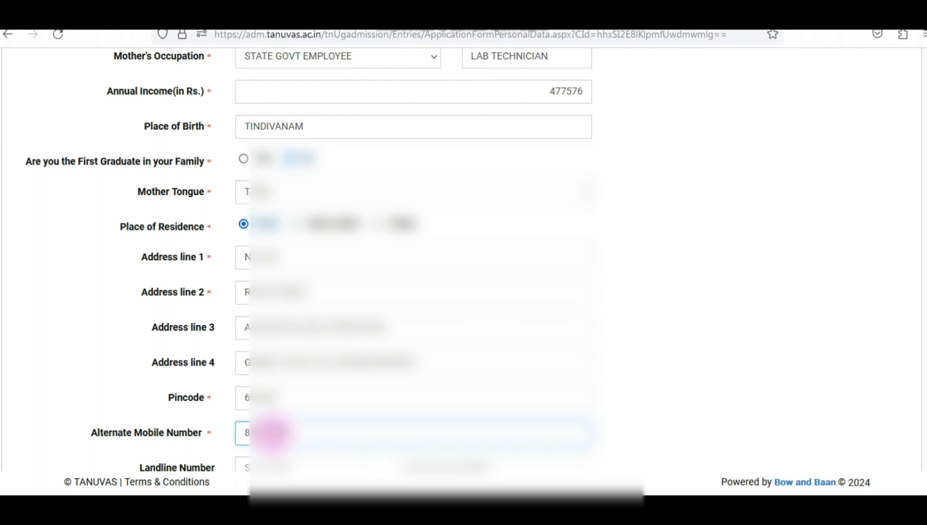
text(0)
click(735, 231)
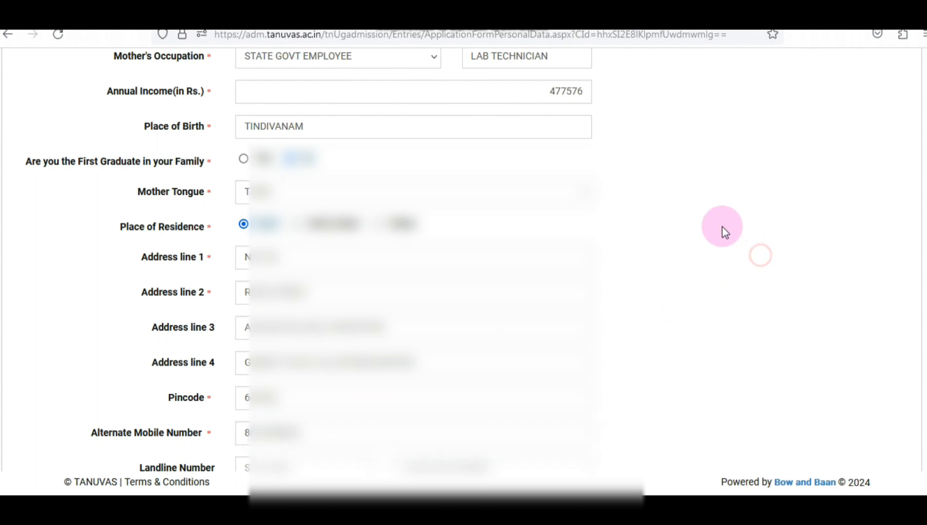
scroll(714, 242, down, 2)
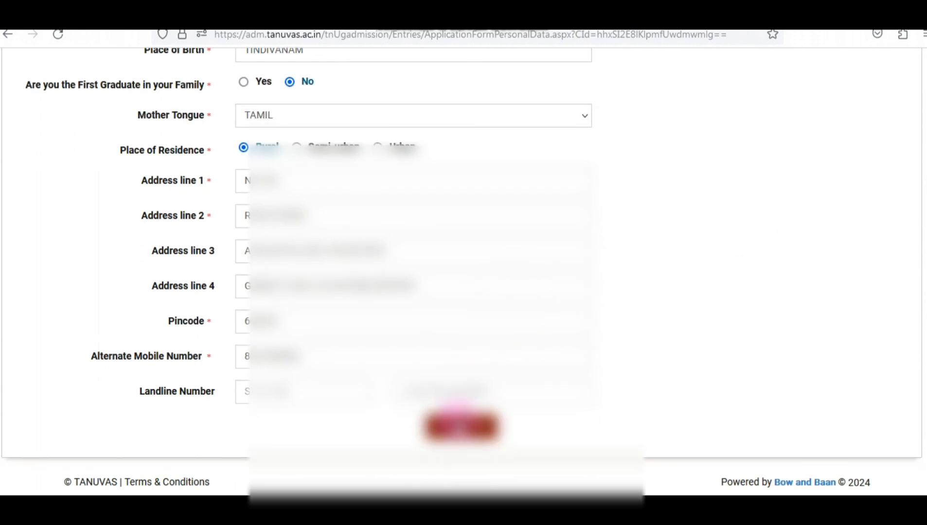
click(461, 427)
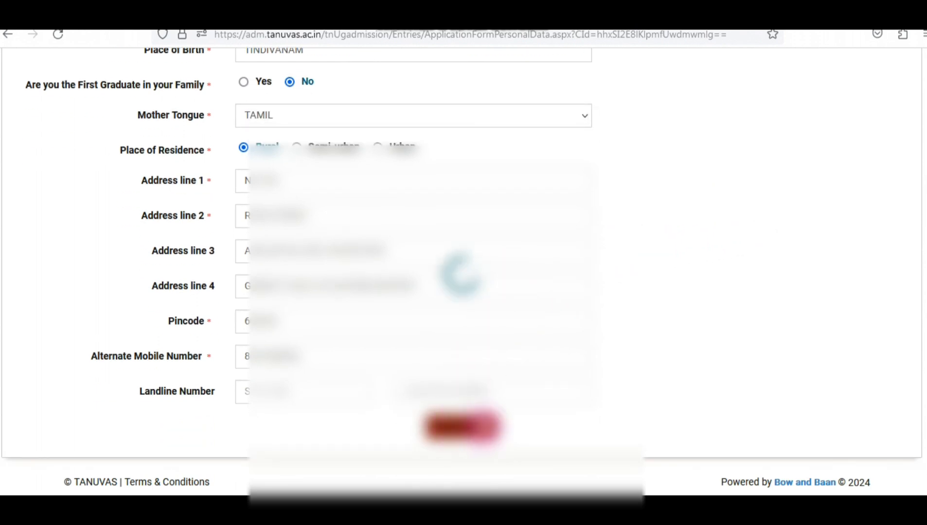
Dismiss the save message and enter the candidate's 12th Std roll number
click(366, 282)
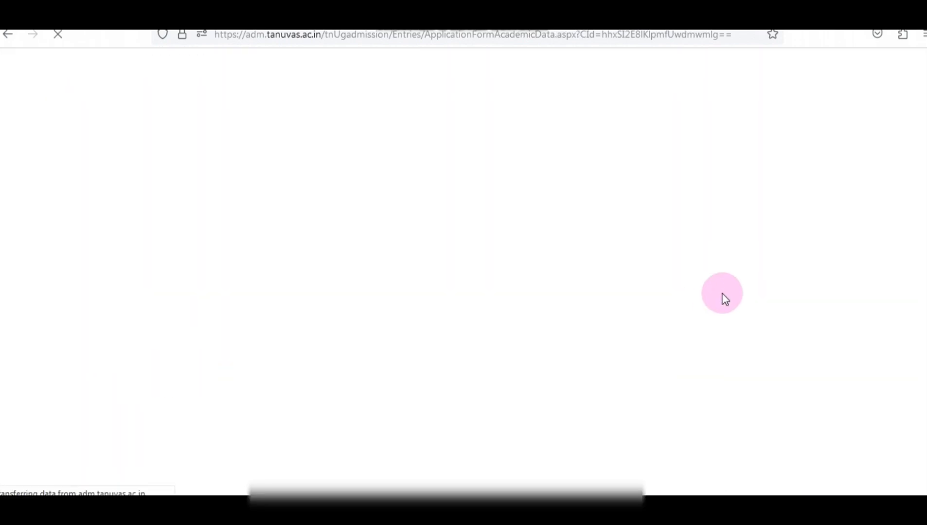
scroll(574, 301, down, 4)
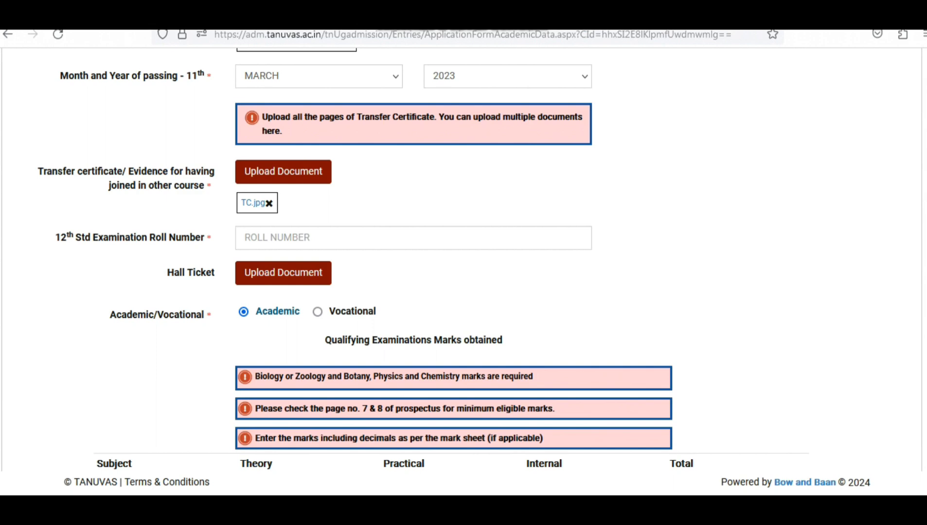
click(430, 240)
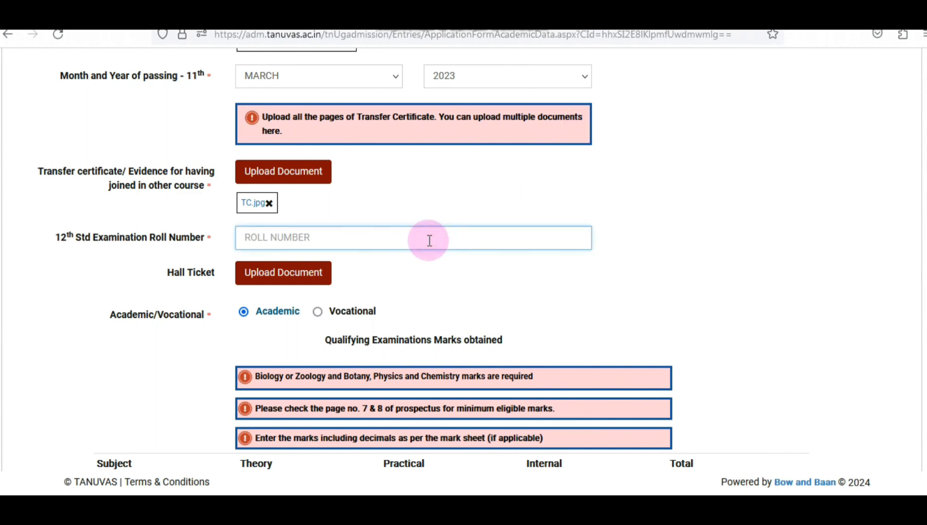
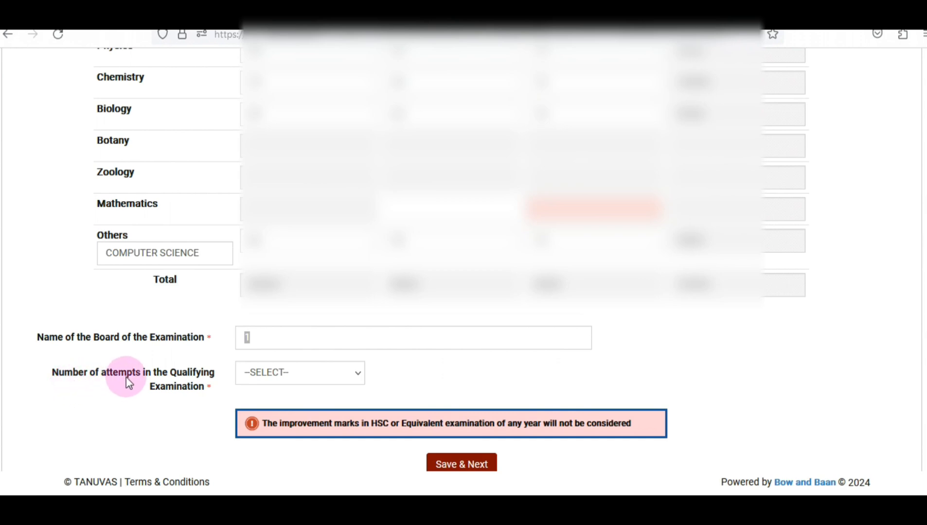
Set qualifying exam attempts to 1 and save the academic details
click(281, 373)
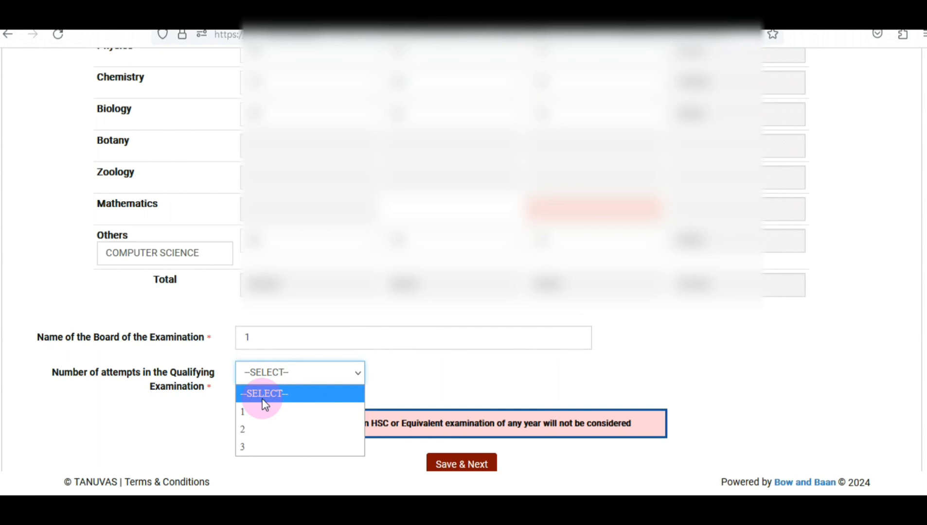
click(260, 412)
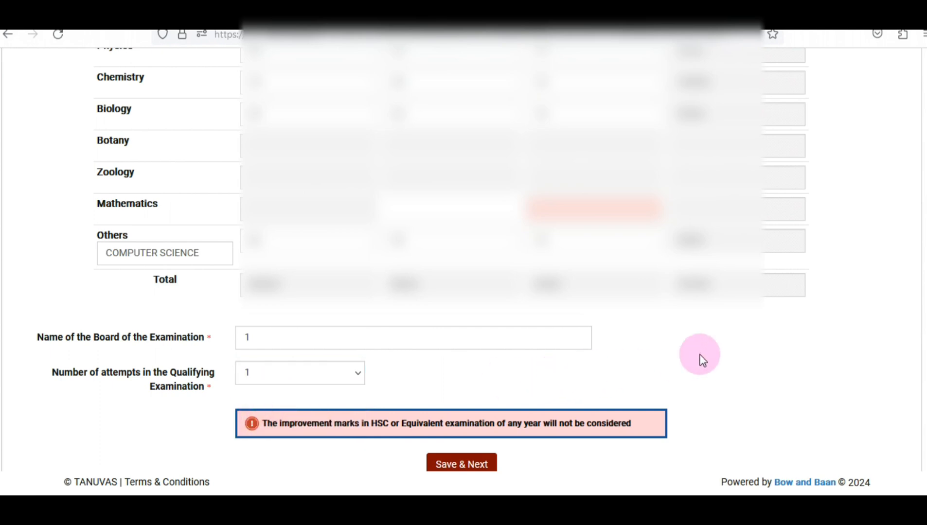
scroll(708, 356, down, 1)
click(472, 430)
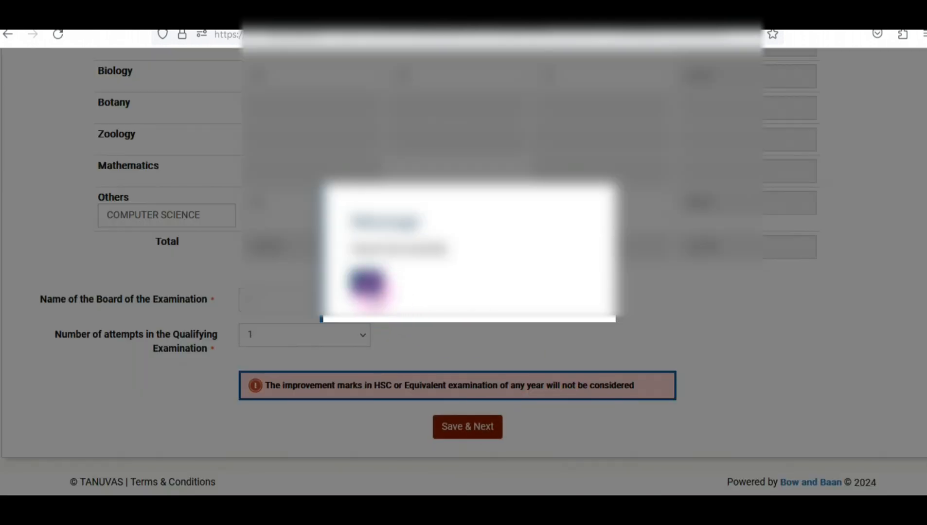
click(372, 288)
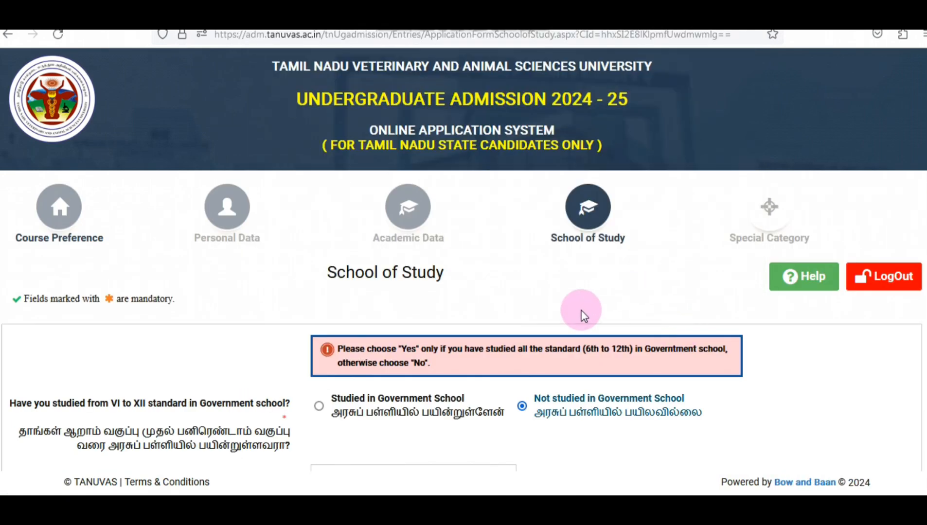
Enter the candidate's EMIS number
scroll(309, 303, down, 3)
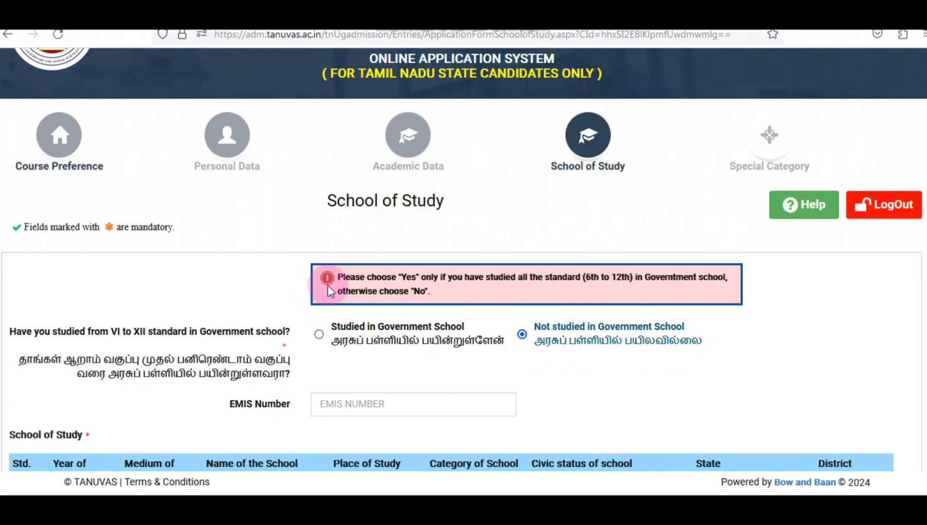
scroll(309, 300, down, 3)
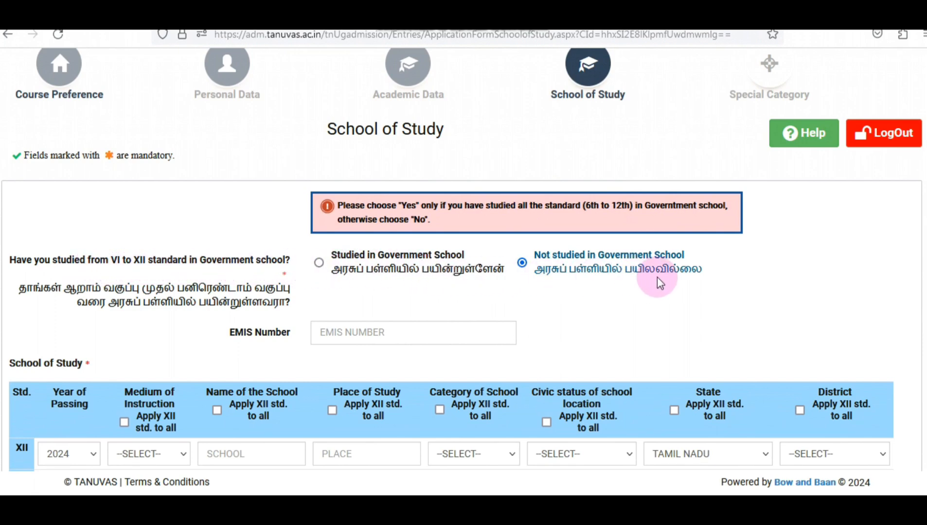
scroll(778, 265, down, 2)
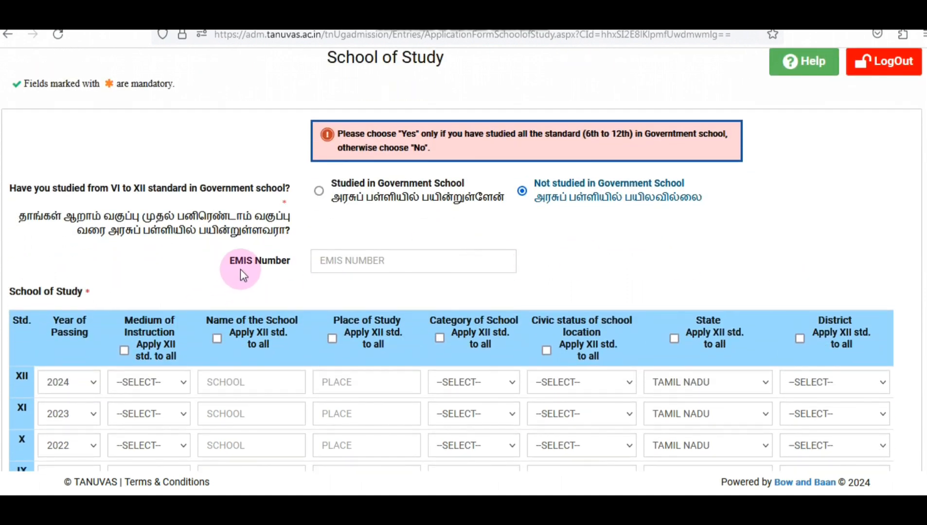
click(347, 263)
text(20)
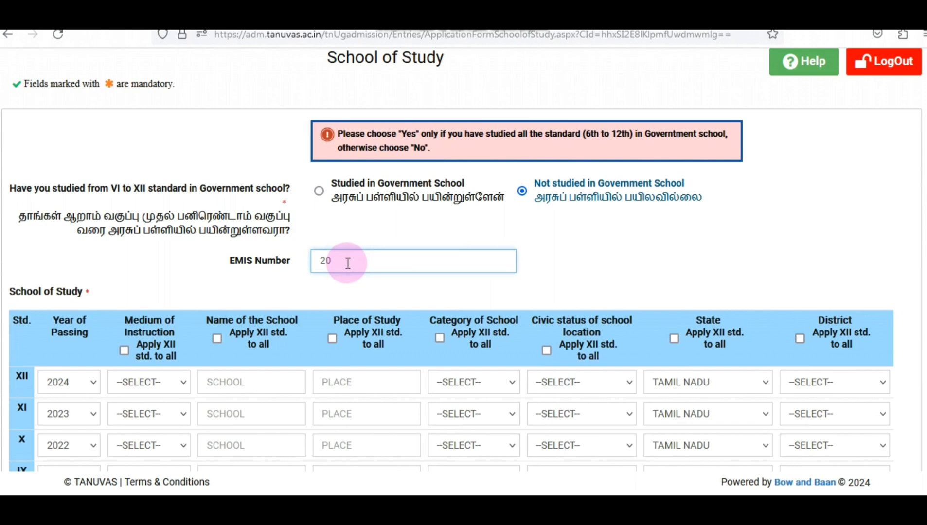
text(0)
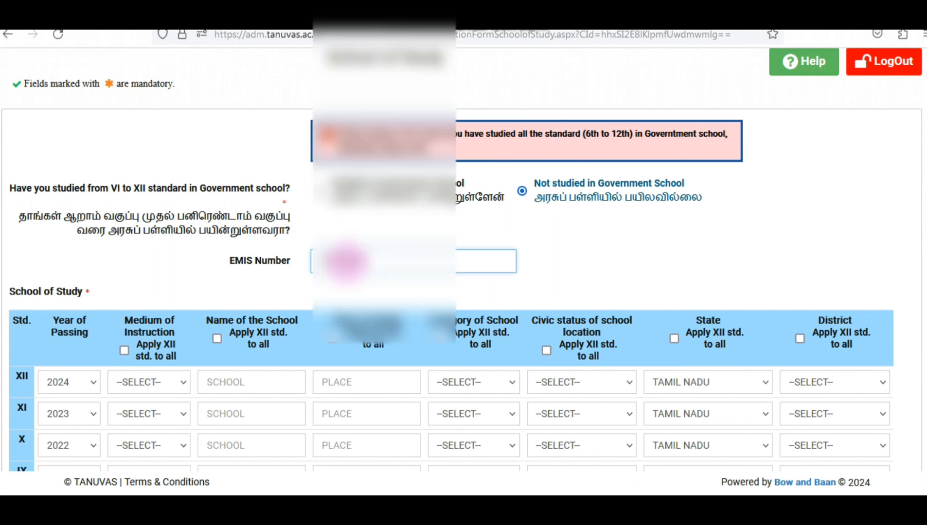
text(0)
Set standard XII medium to ENGLISH and apply the XII medium and school name to all standards
scroll(360, 283, down, 4)
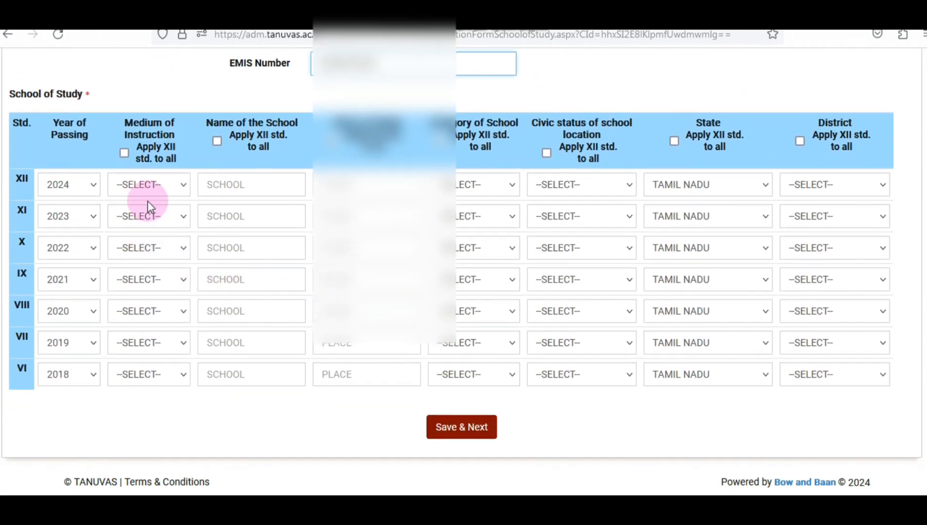
click(169, 190)
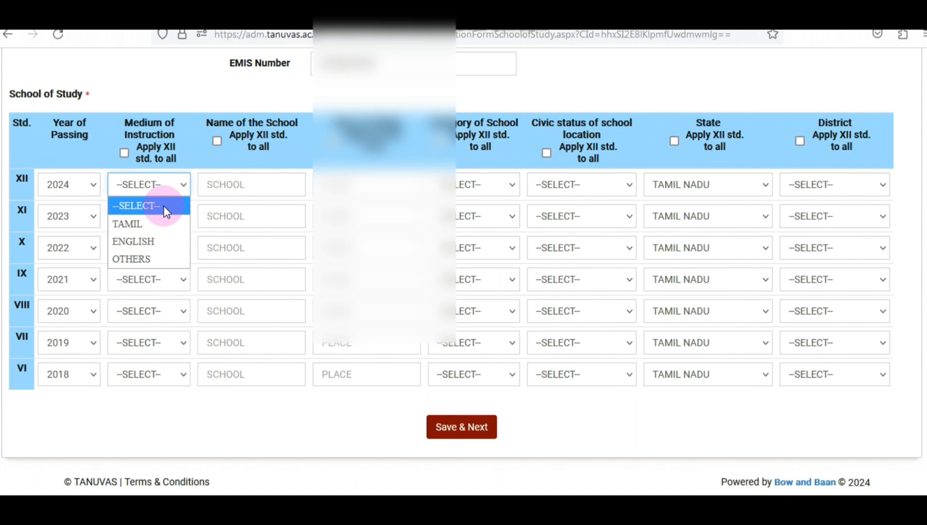
click(158, 240)
click(124, 154)
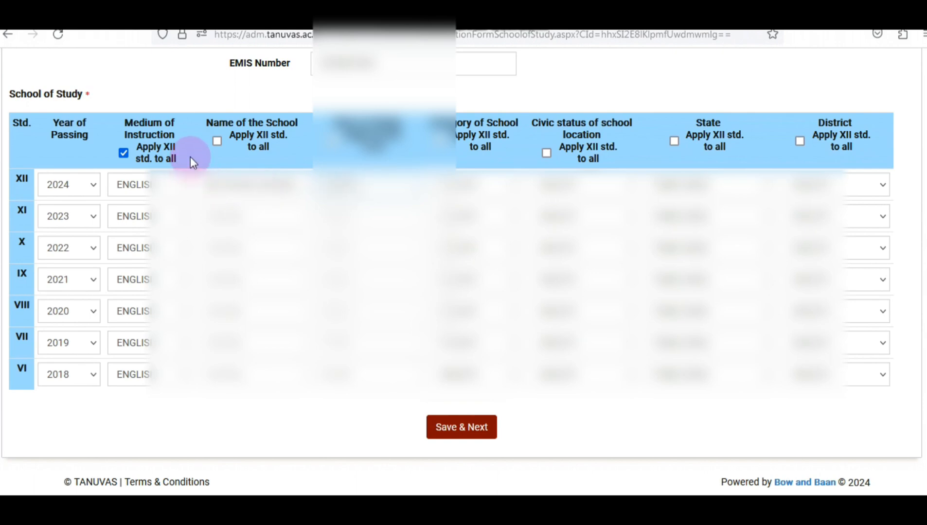
click(217, 141)
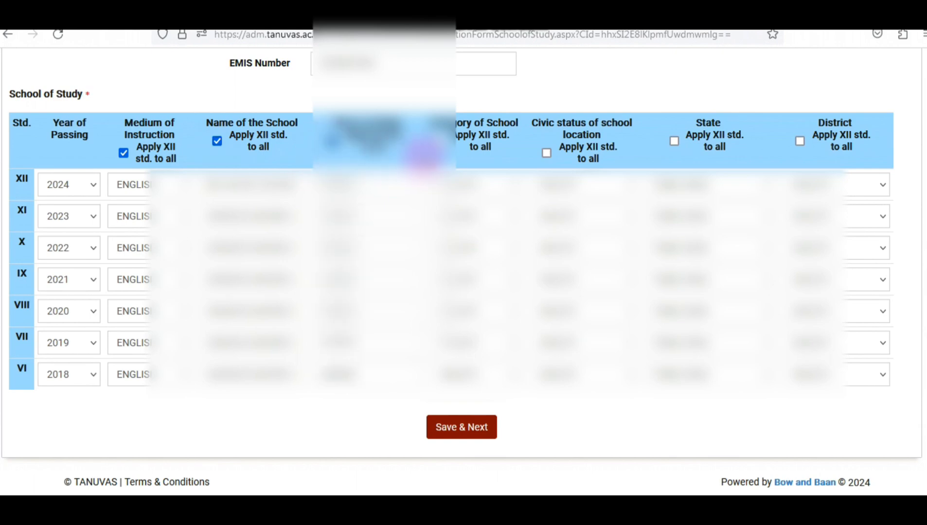
Set the standard XII school category to private and save the School of Study details
click(485, 183)
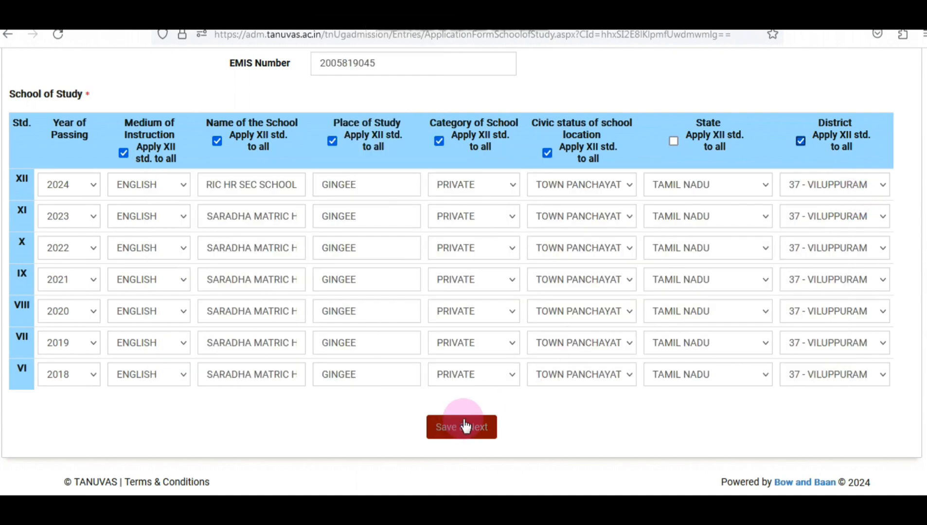
click(456, 428)
click(384, 281)
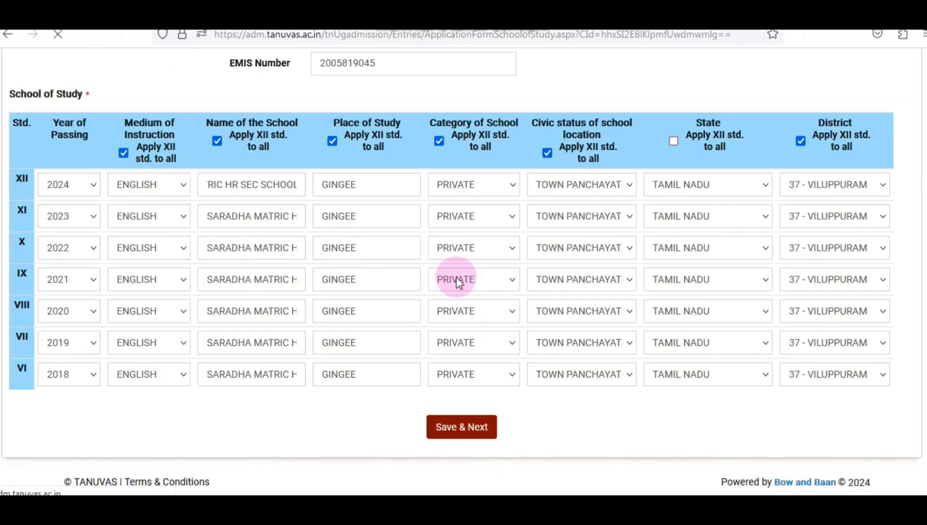
Agree to the declaration, enter GINGEE as the place, and open the application preview
scroll(538, 269, down, 3)
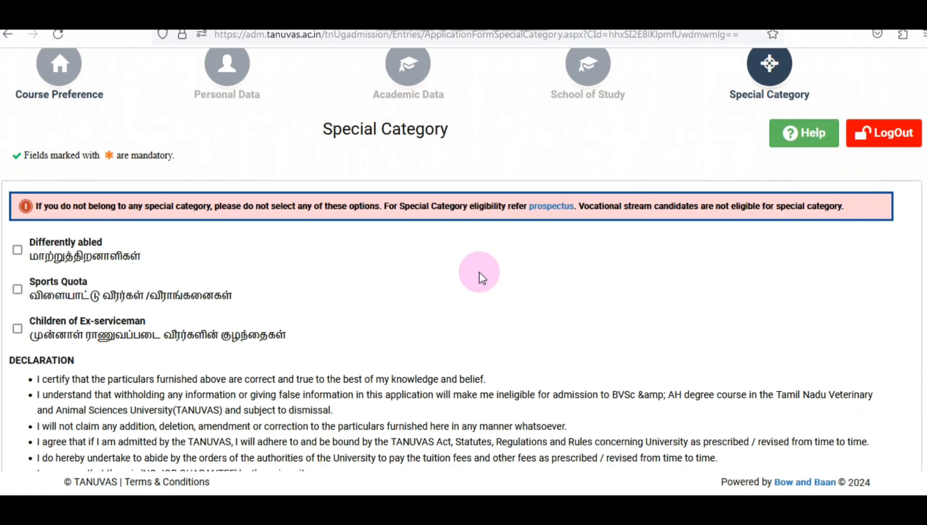
scroll(479, 271, down, 5)
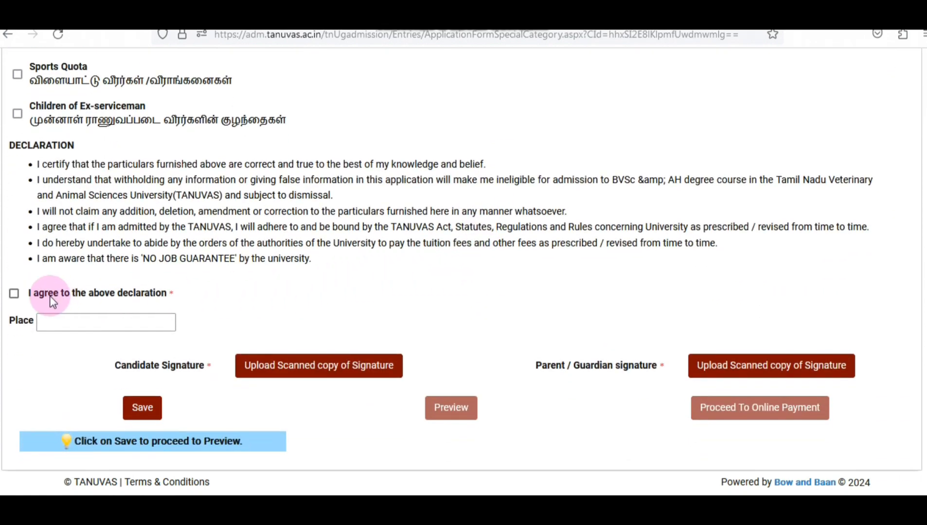
click(14, 293)
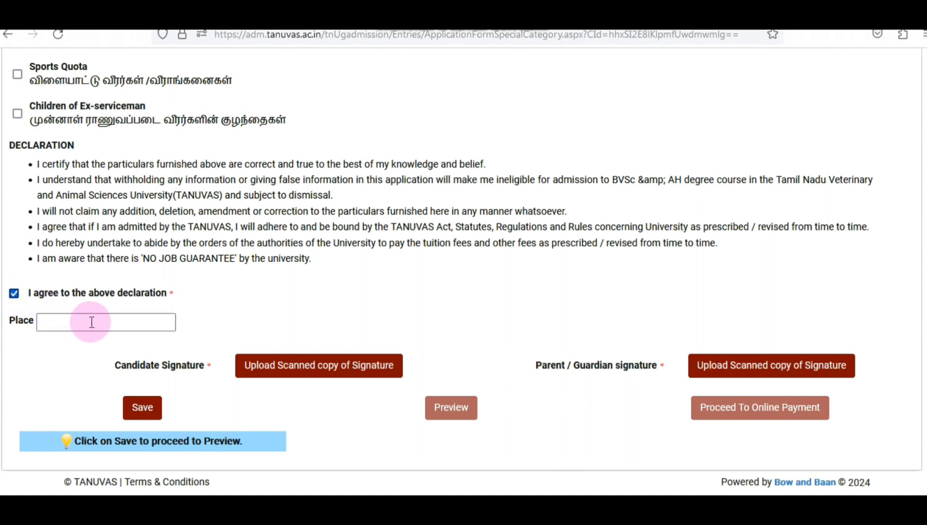
click(92, 322)
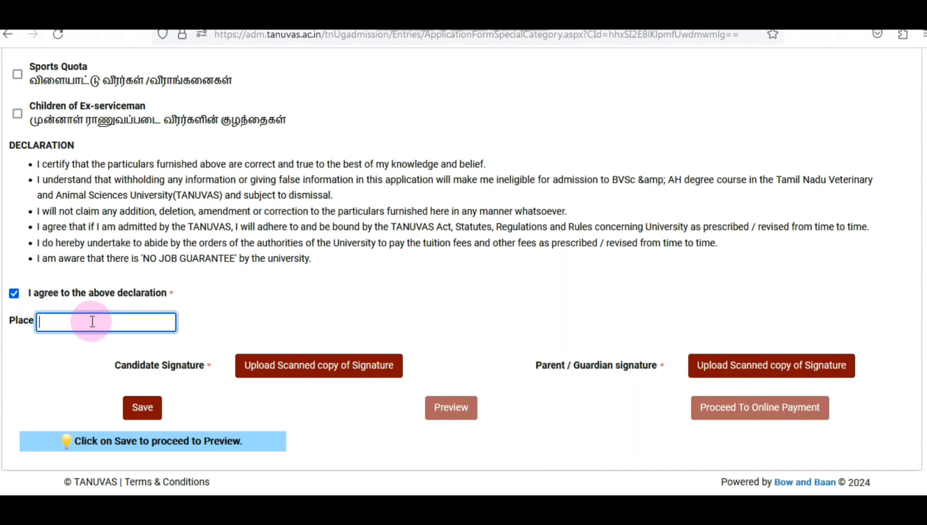
text(GINGEE)
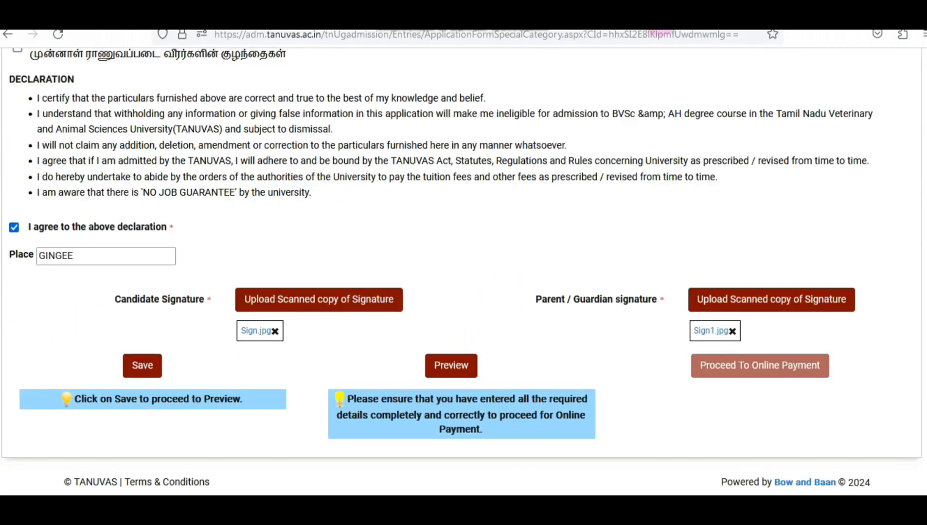
click(451, 365)
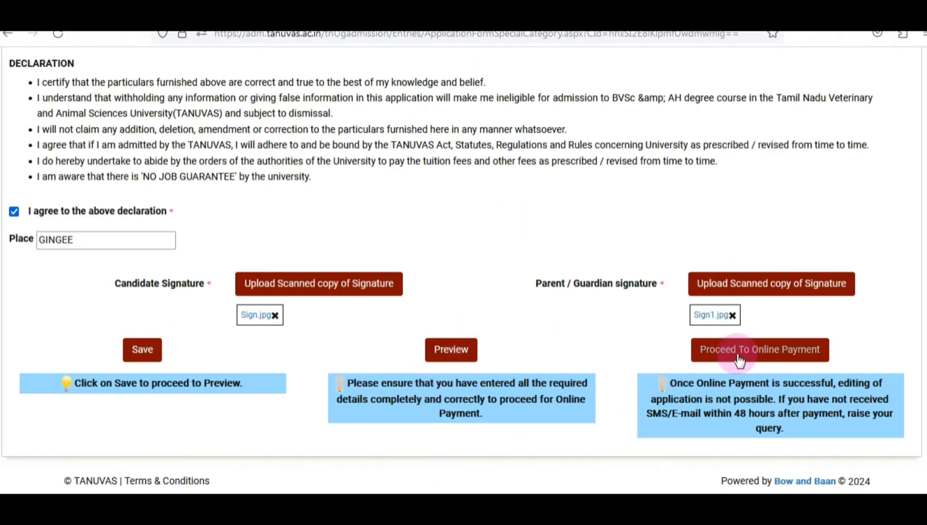
Proceed to online payment, confirming the application is only for BVSc & AH
click(737, 360)
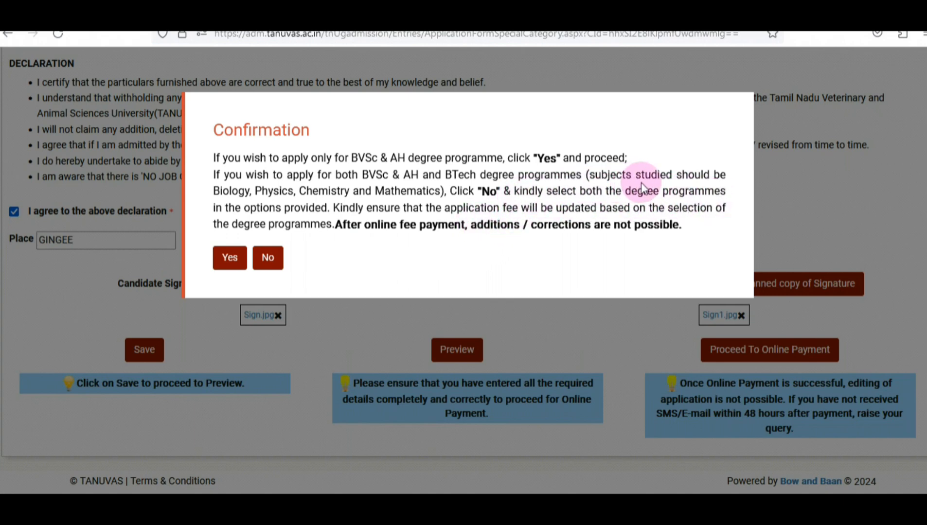
click(229, 257)
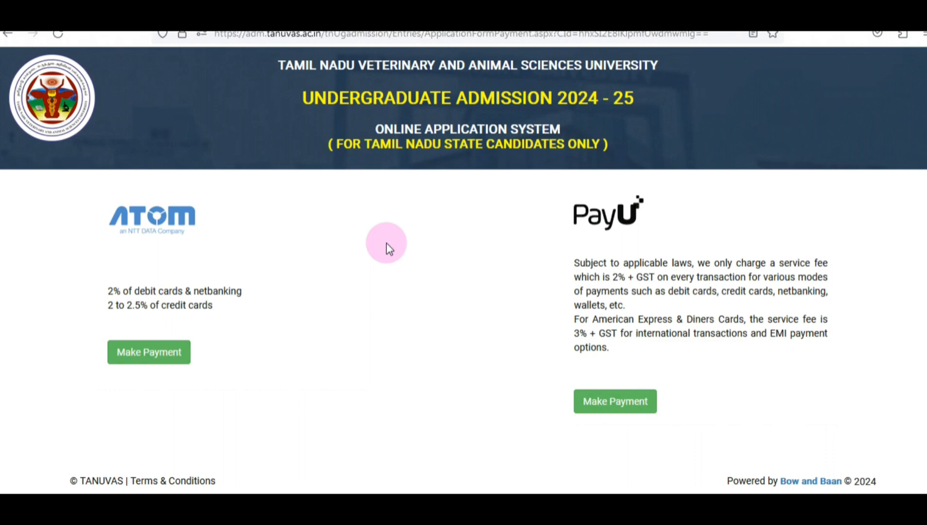
Choose PayU's Make Payment and acknowledge the notice to reach the ₹500 checkout
click(387, 246)
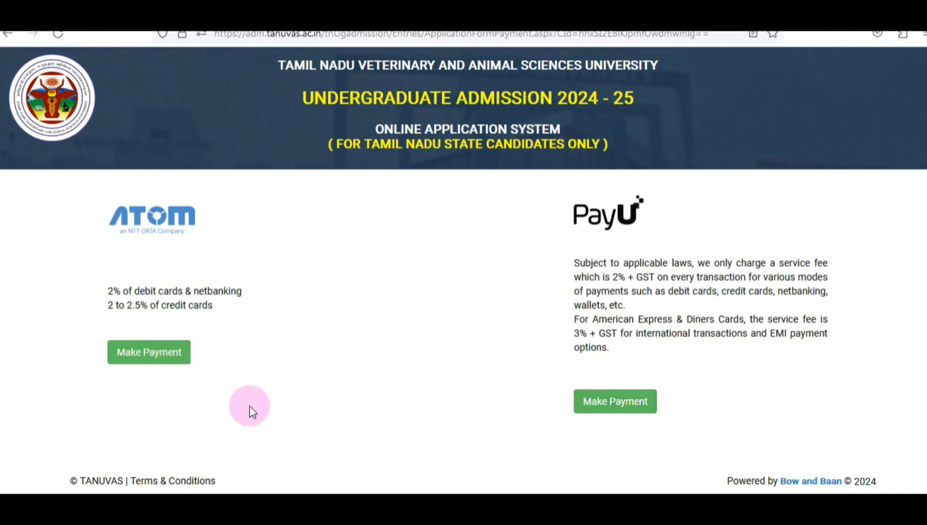
click(607, 407)
click(229, 255)
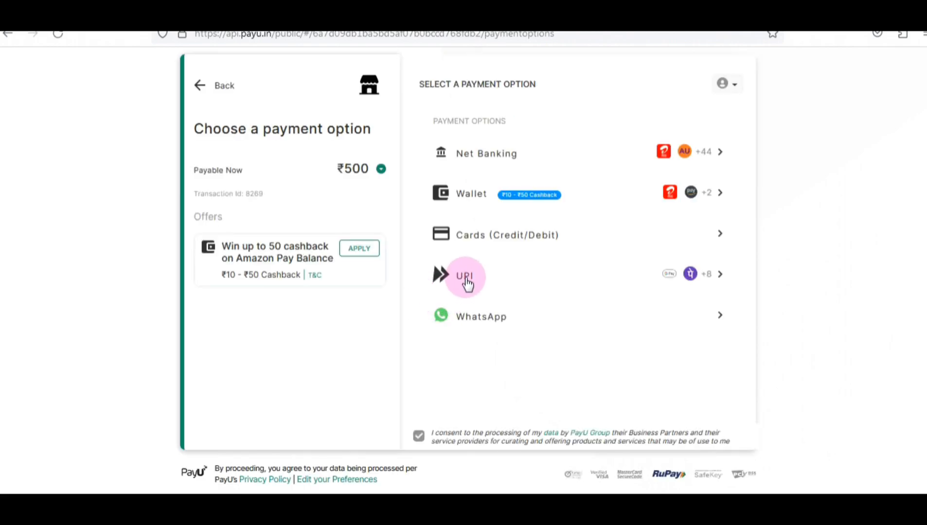
Pay ₹500 by UPI through PhonePe after entering and verifying the UPI ID
click(466, 280)
click(496, 250)
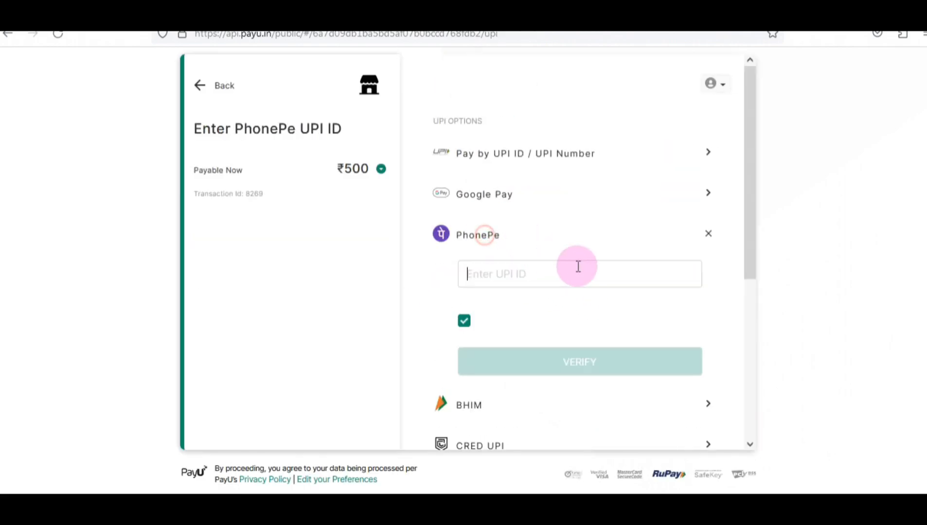
click(537, 281)
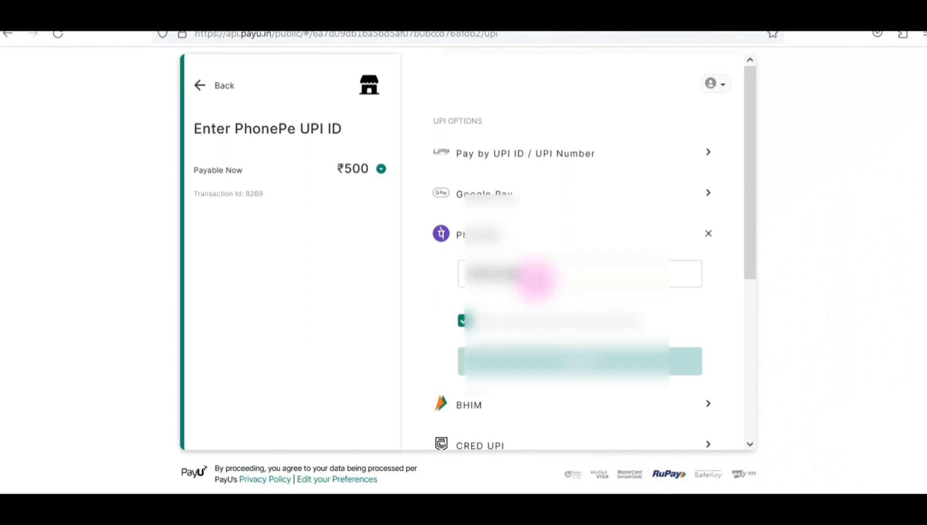
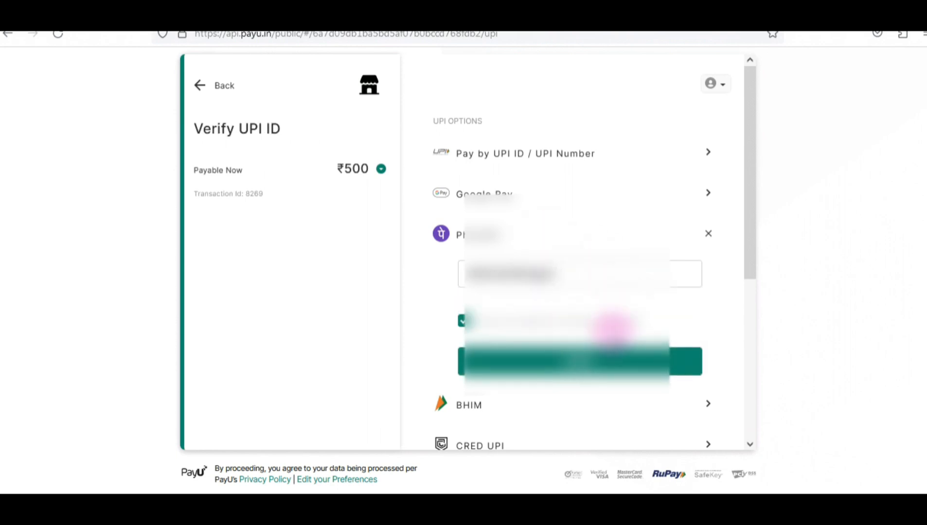
click(598, 366)
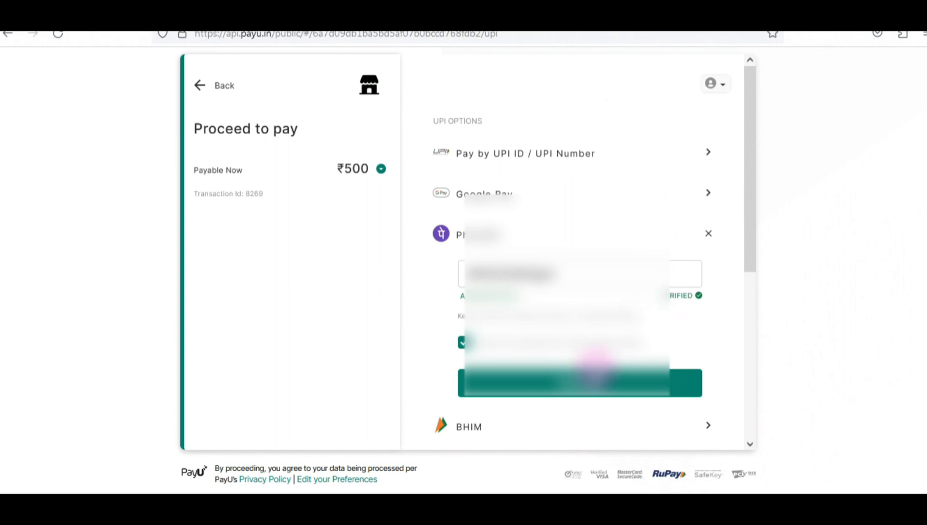
click(579, 384)
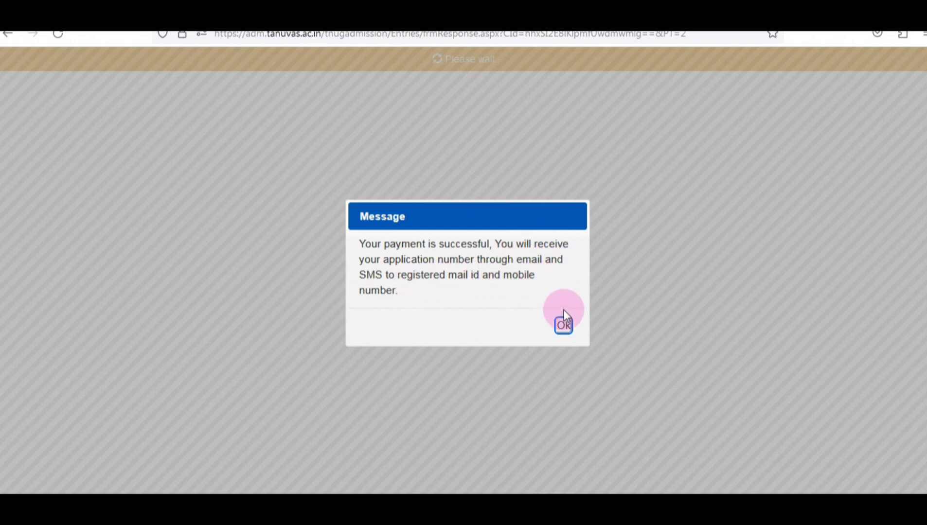
Dismiss the payment-success message and open the Print Online Application page
click(563, 325)
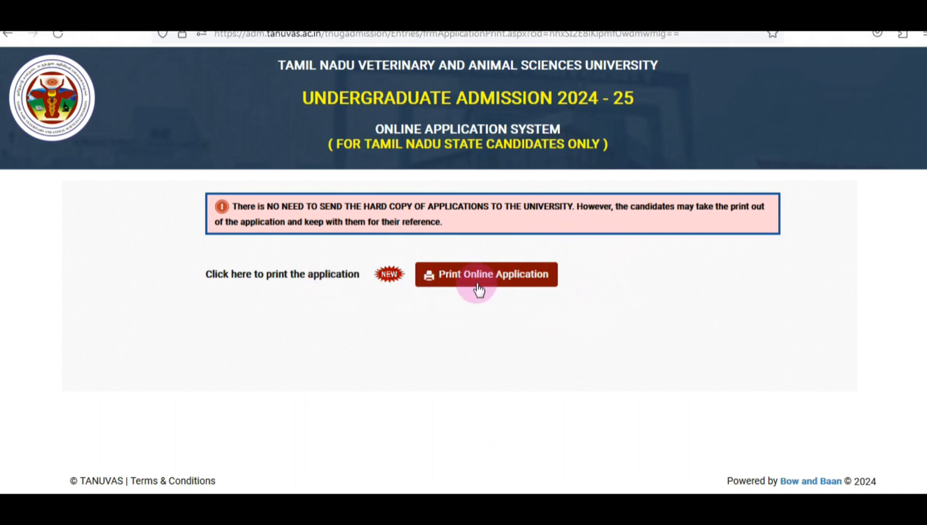
click(511, 282)
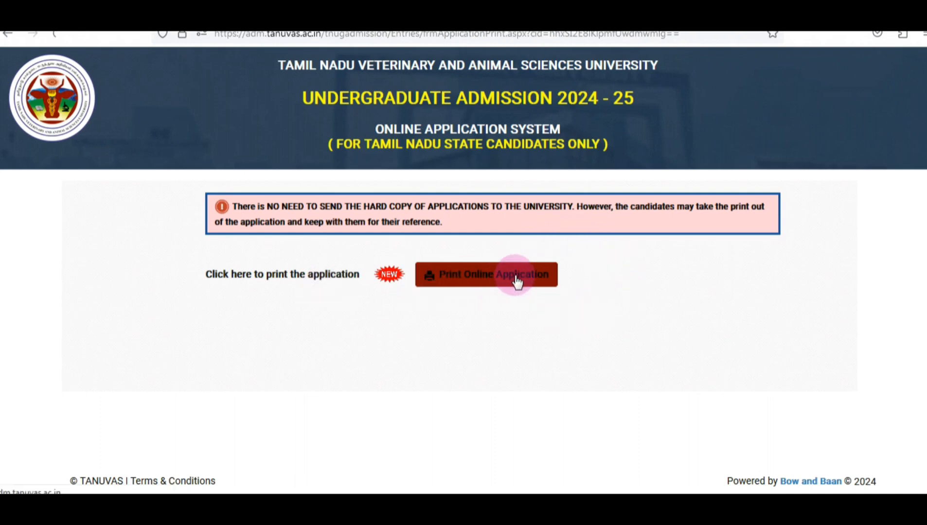